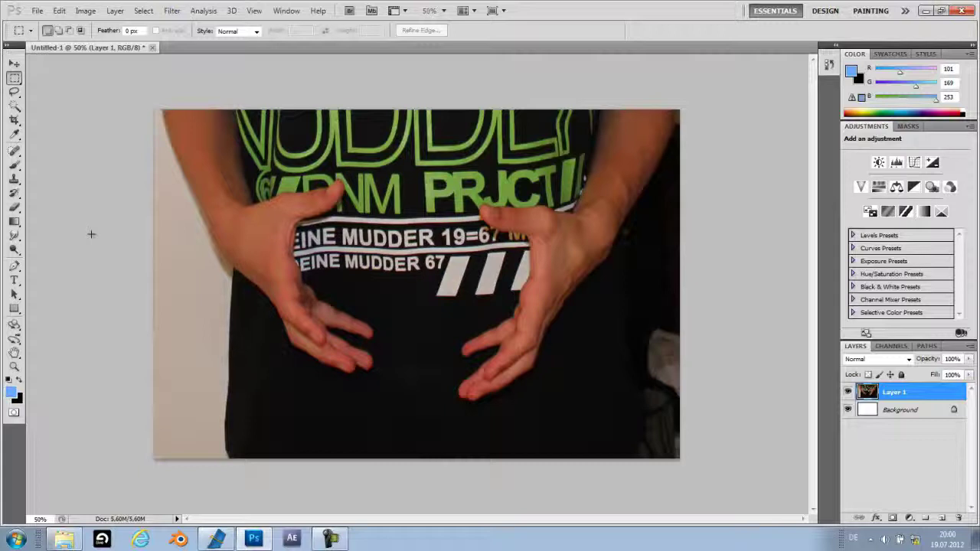
Reset colours to default black and white and delete the white Background layer, leaving Layer 1
key("d")
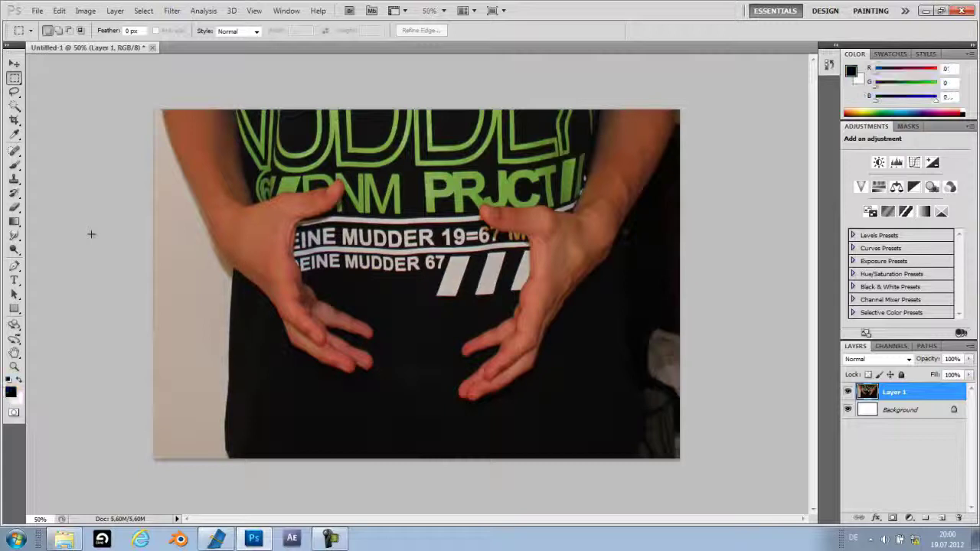
key("a")
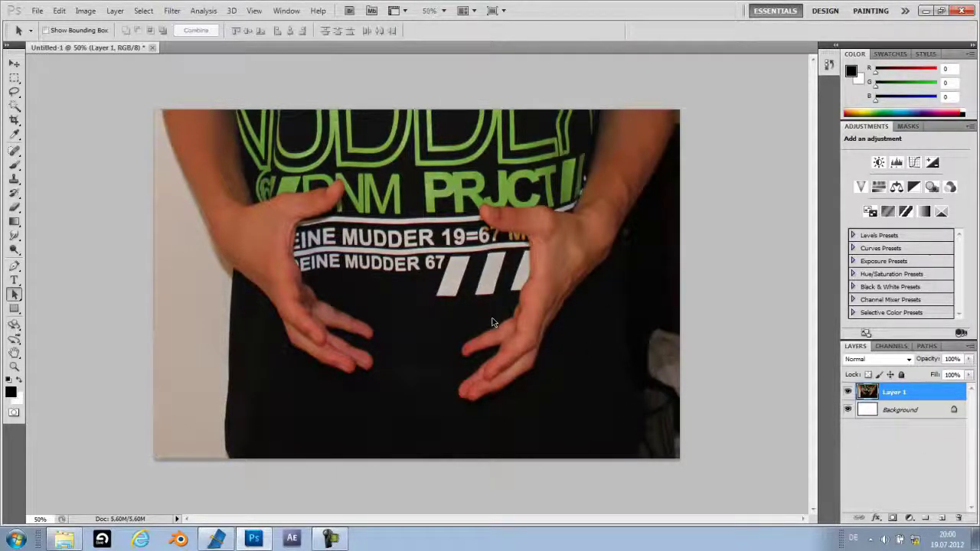
left_click(914, 414)
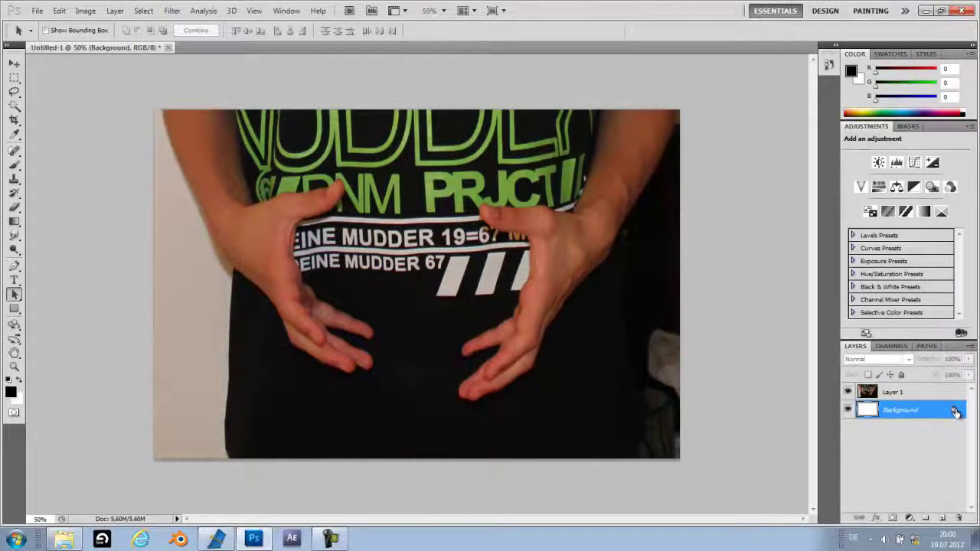
key("Delete")
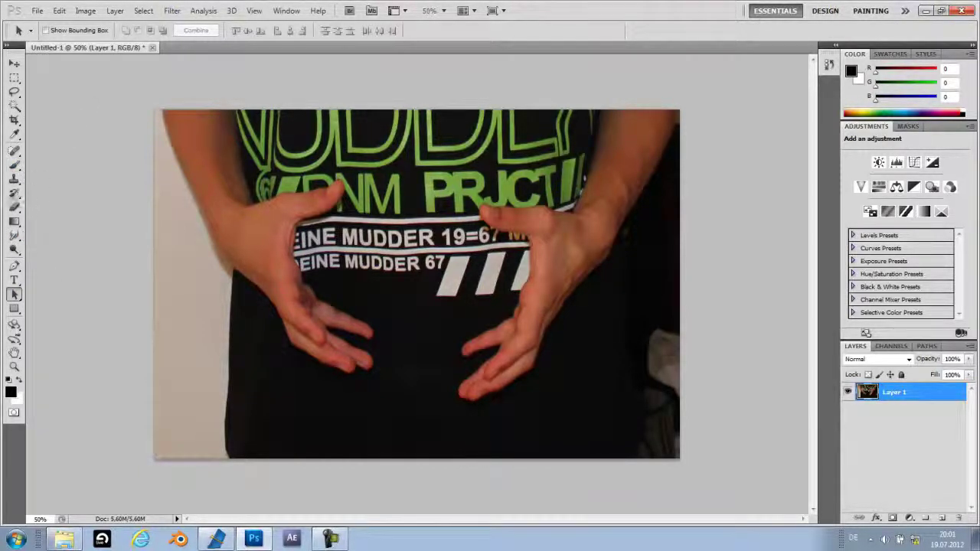
left_click(16, 166)
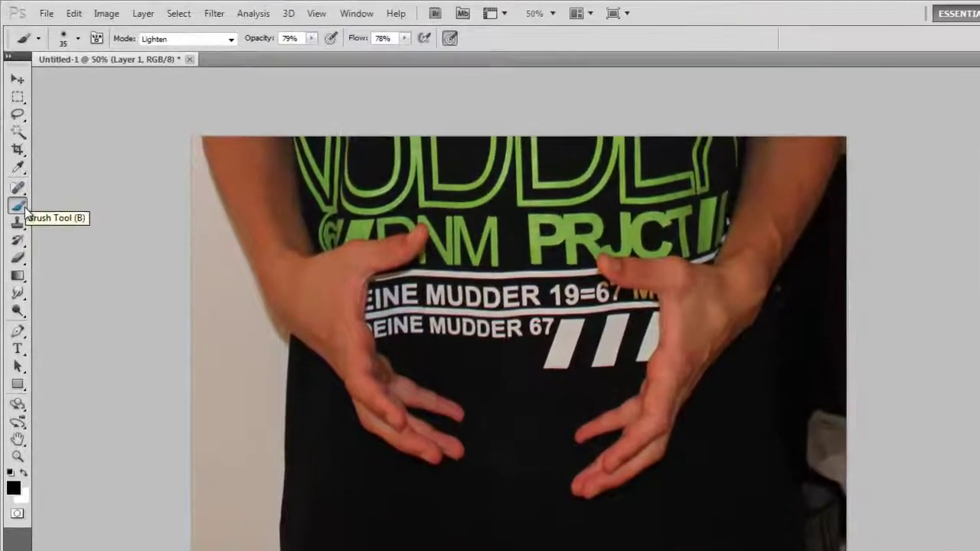
Keep the standard Brush Tool and set the foreground colour to vivid purple 7203fc
right_click(20, 167)
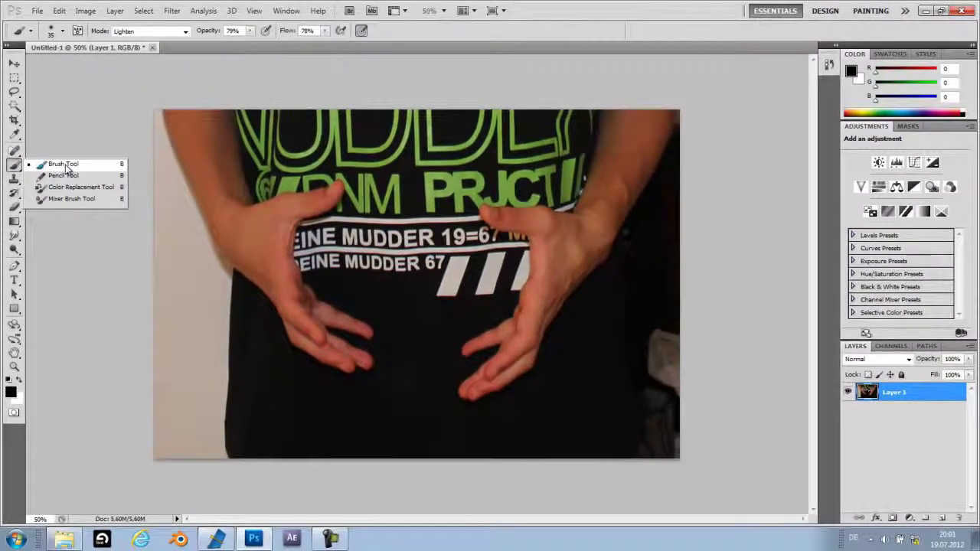
left_click(66, 168)
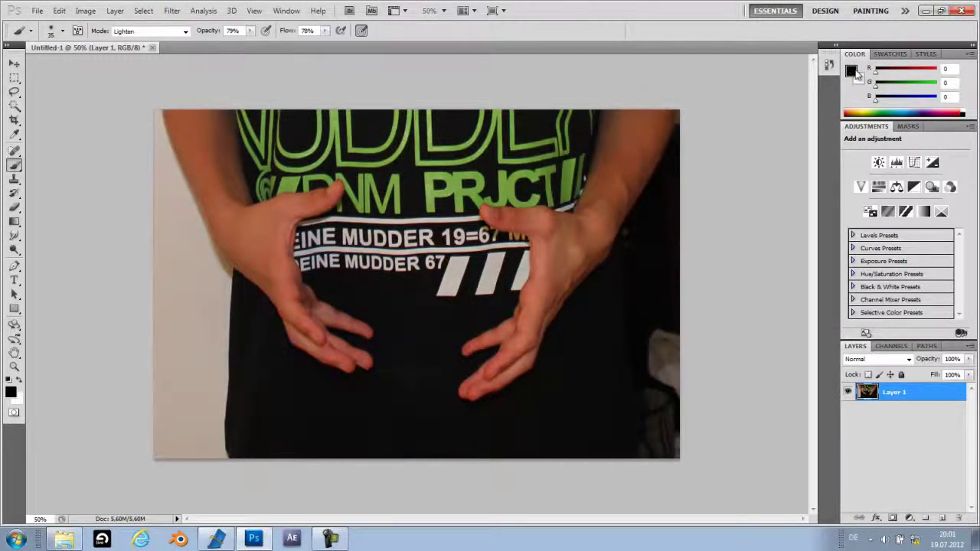
left_click(852, 71)
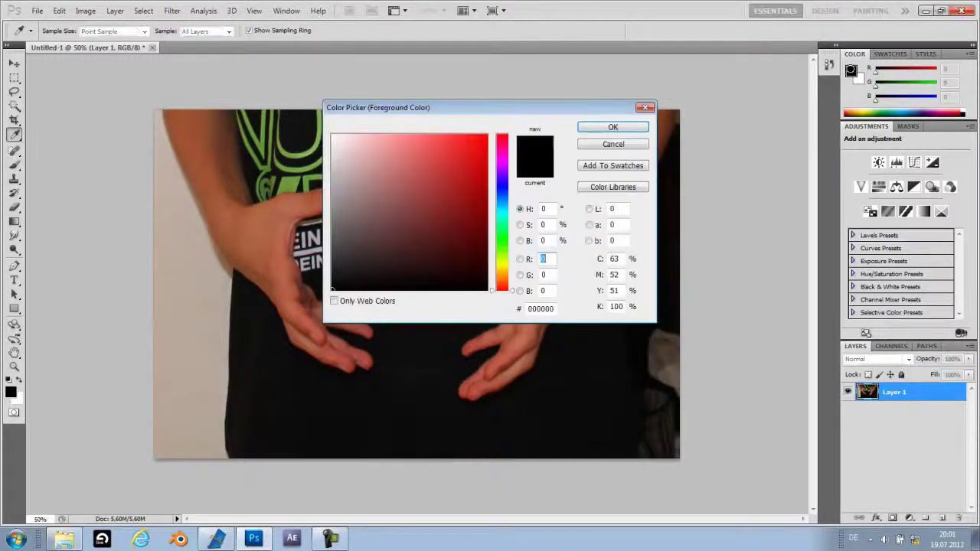
left_click(504, 184)
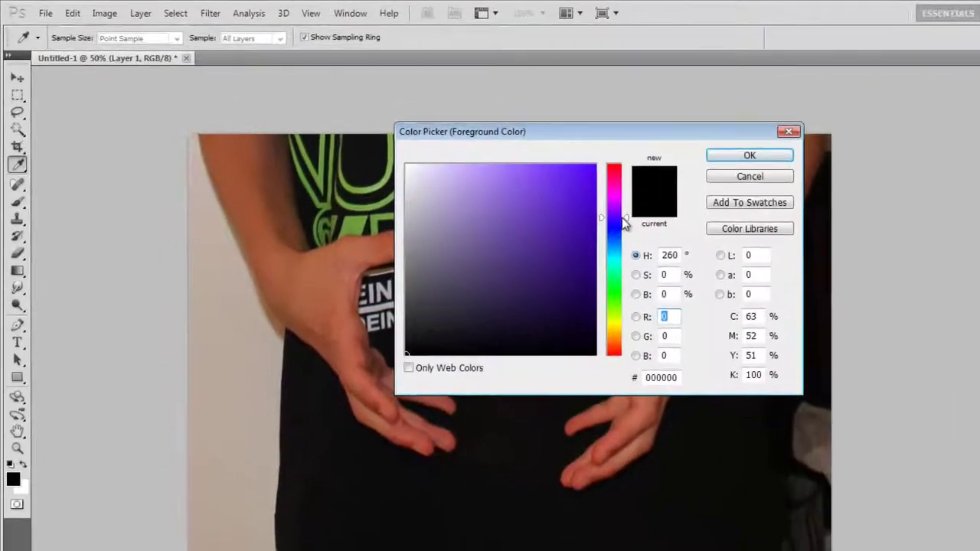
left_click_drag(506, 183, 639, 225)
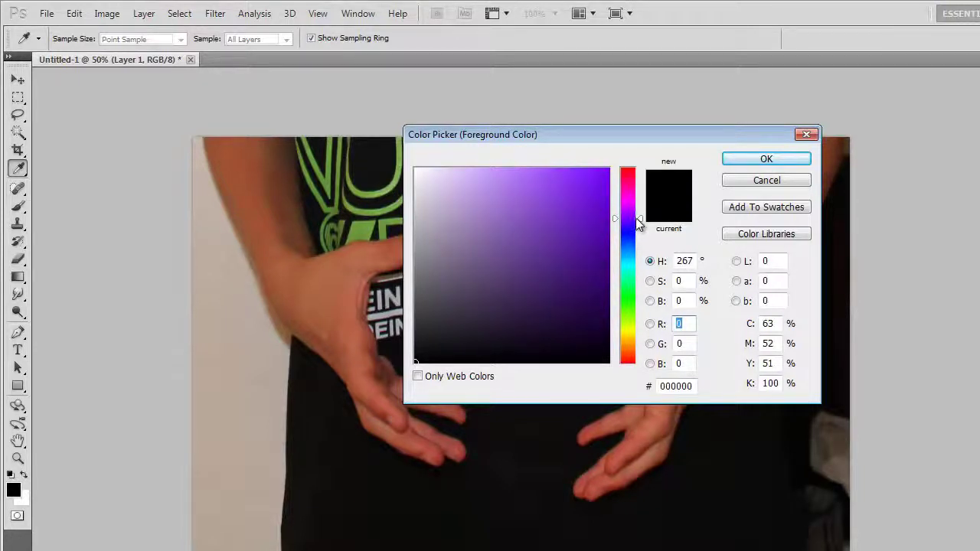
left_click(607, 170)
left_click(790, 157)
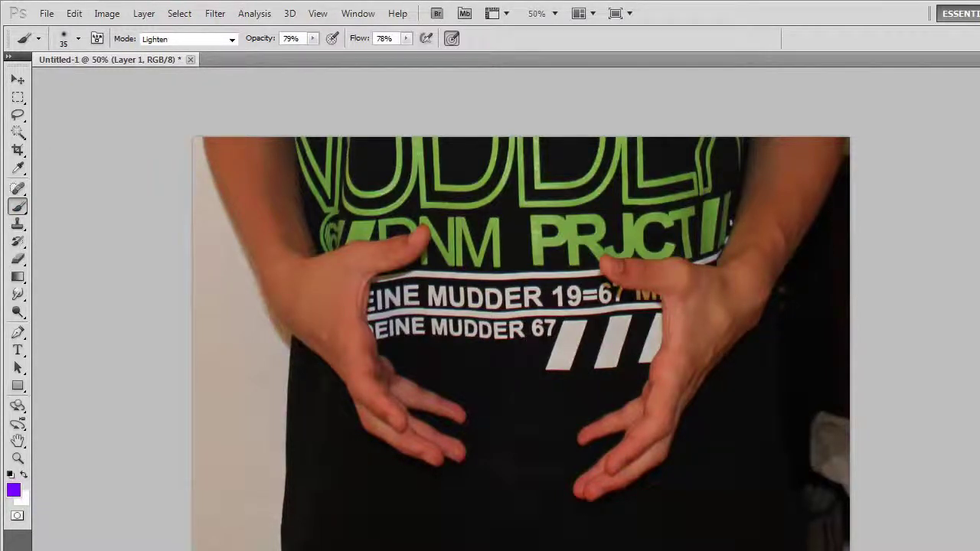
Set the brush to 618 px with 0% hardness
left_click(78, 39)
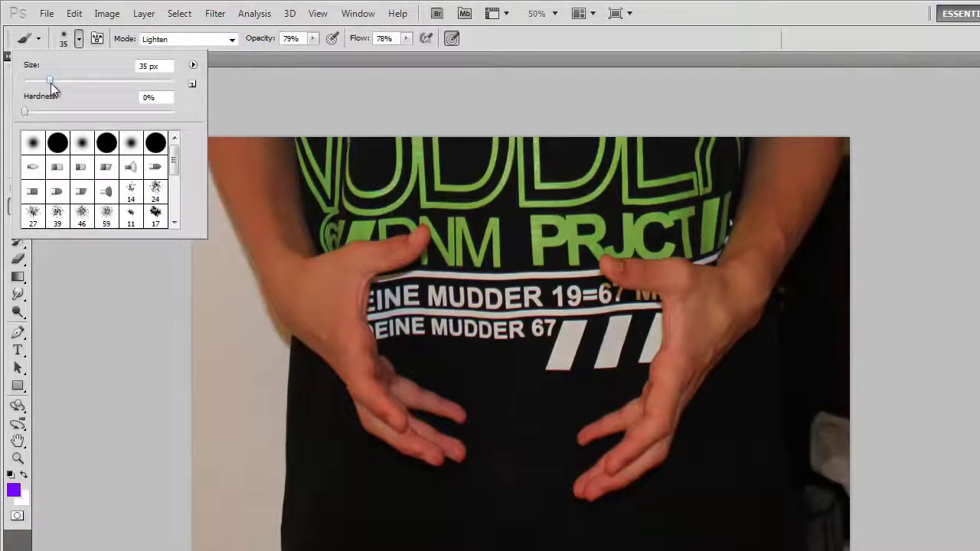
left_click_drag(128, 83, 154, 80)
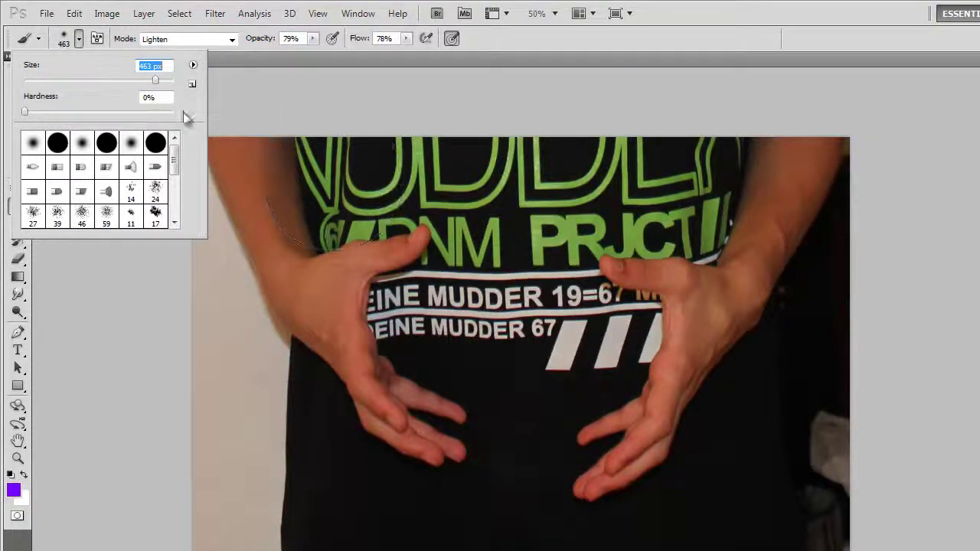
left_click_drag(157, 82, 160, 82)
left_click_drag(157, 79, 156, 80)
left_click_drag(160, 83, 161, 81)
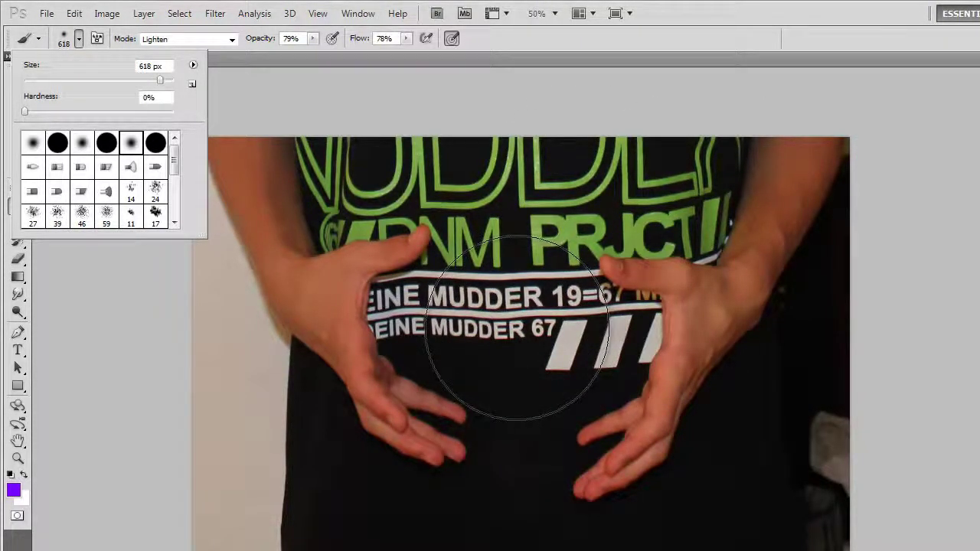
Paint soft purple dabs between the hands and lower on the shirt
left_click(517, 329)
left_click(518, 330)
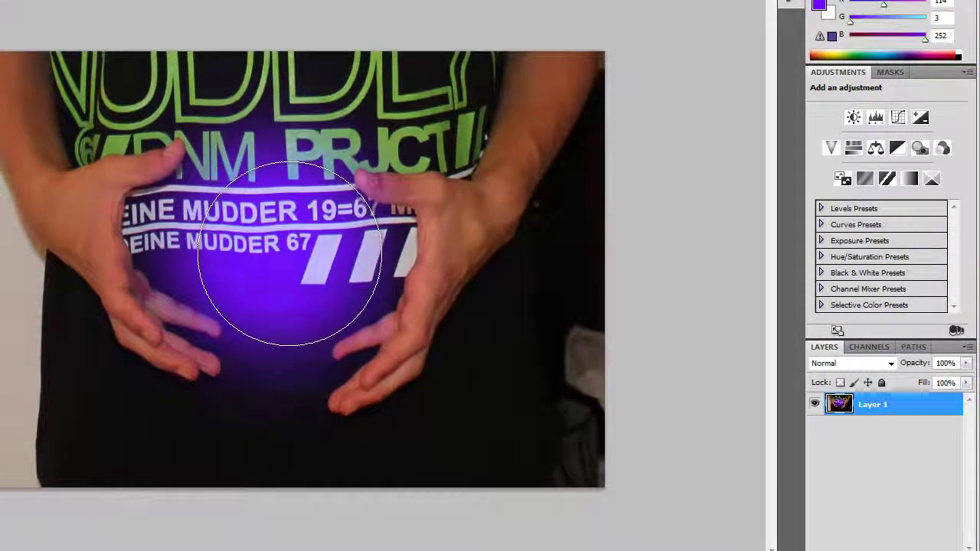
left_click(344, 291)
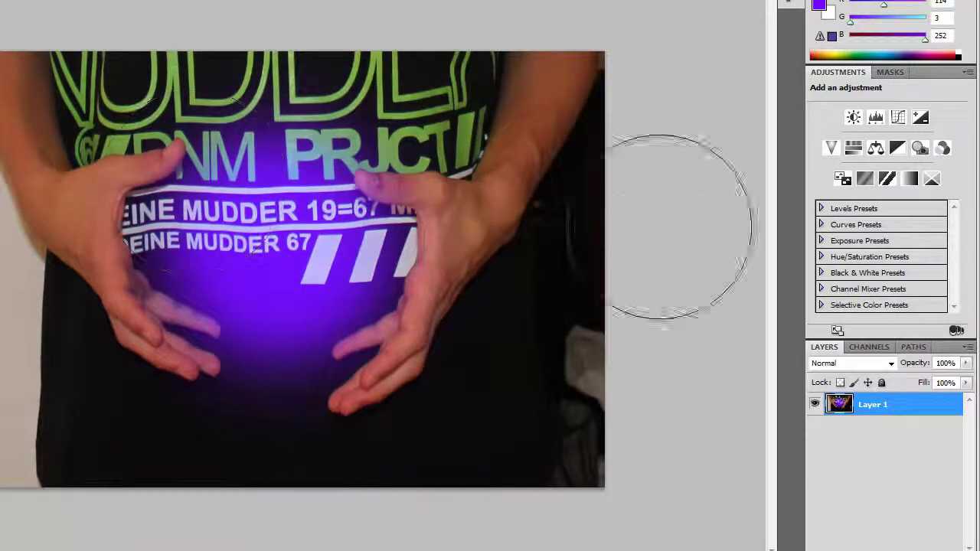
Change the foreground colour to the lighter, softer purple 9039fd
left_click(823, 5)
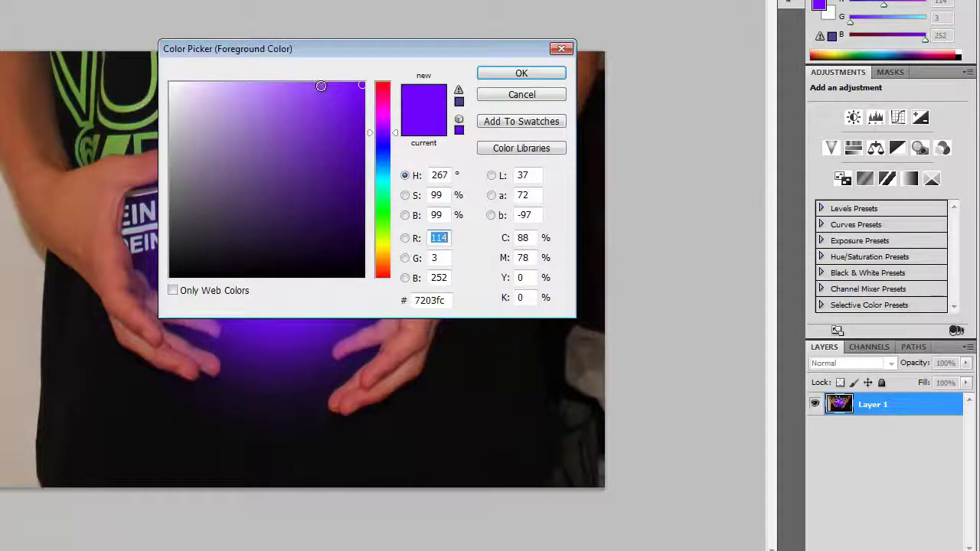
left_click(321, 85)
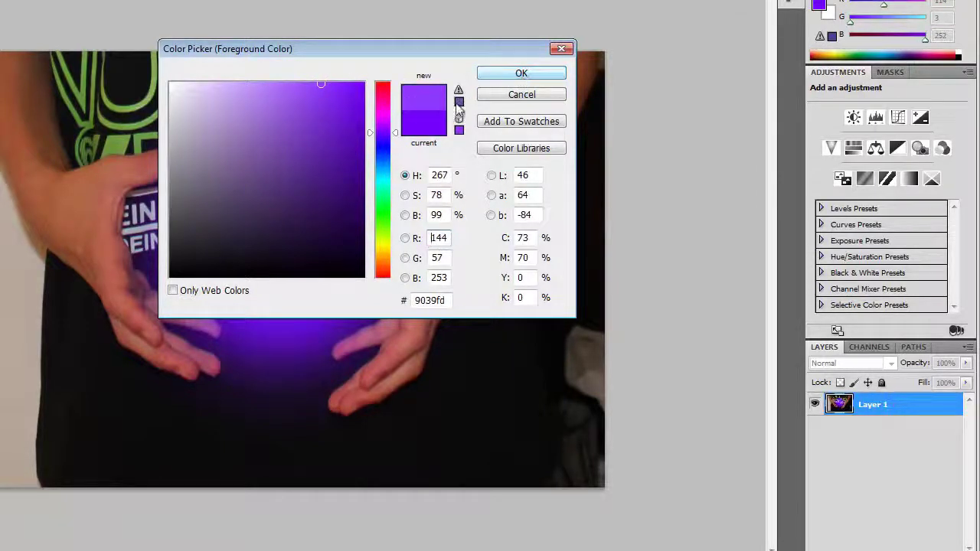
left_click(498, 74)
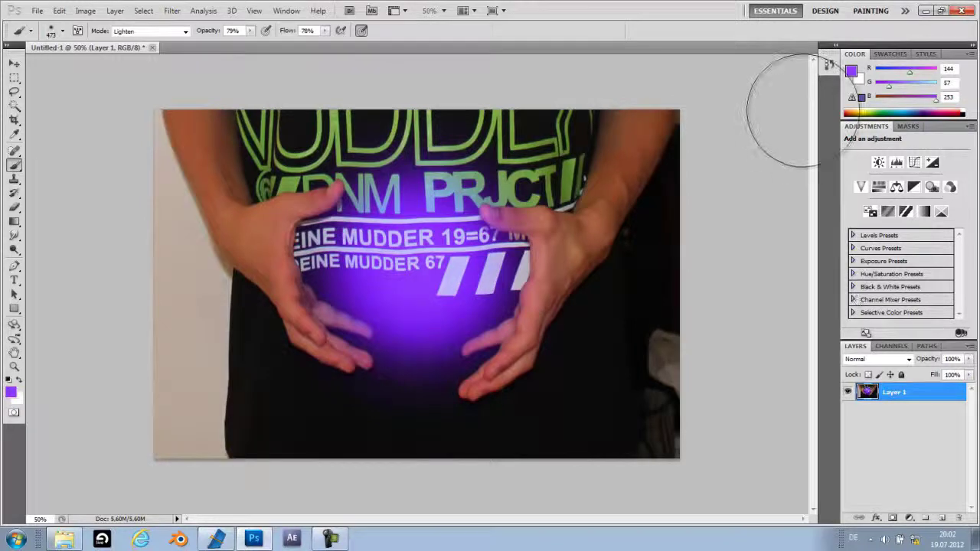
left_click(851, 71)
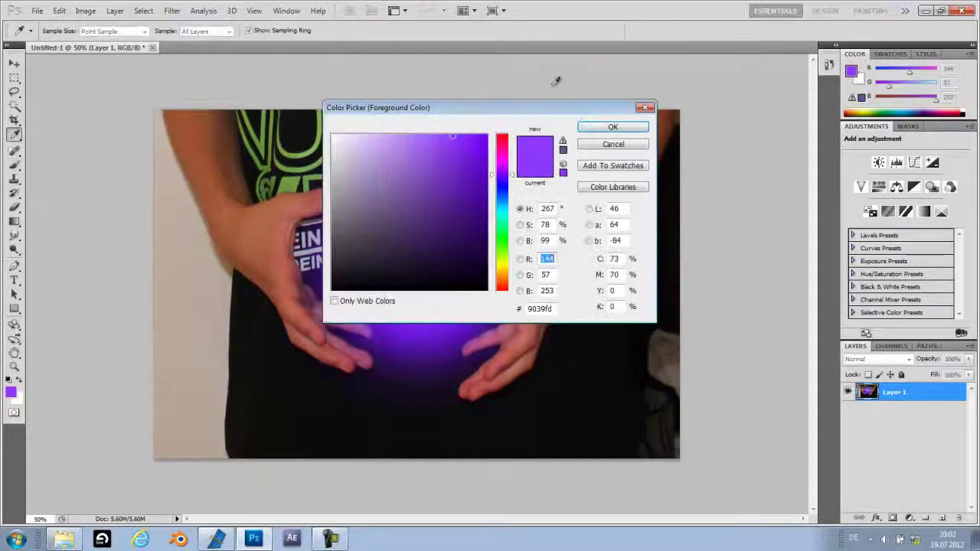
Choose an even paler purple and shrink the brush to 288 px
left_click(418, 136)
left_click(605, 132)
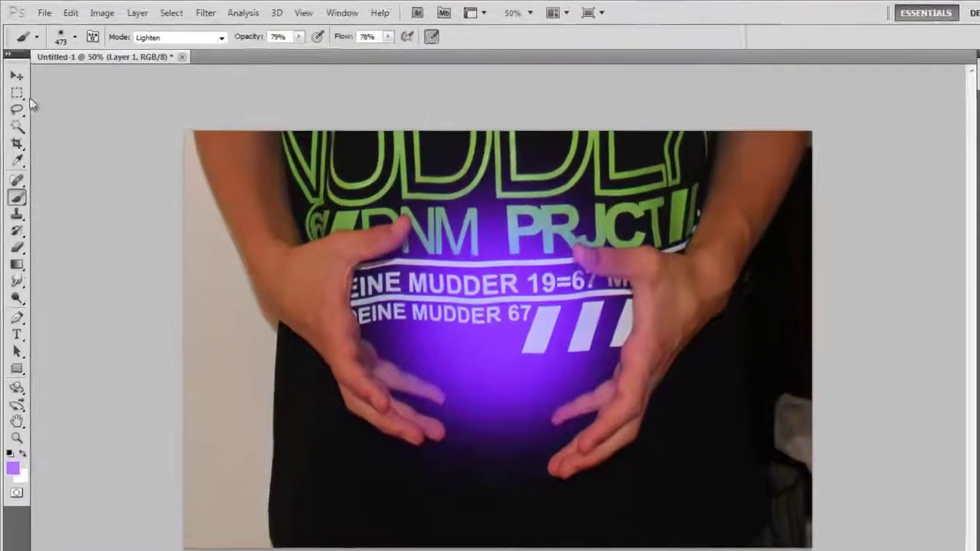
left_click(79, 38)
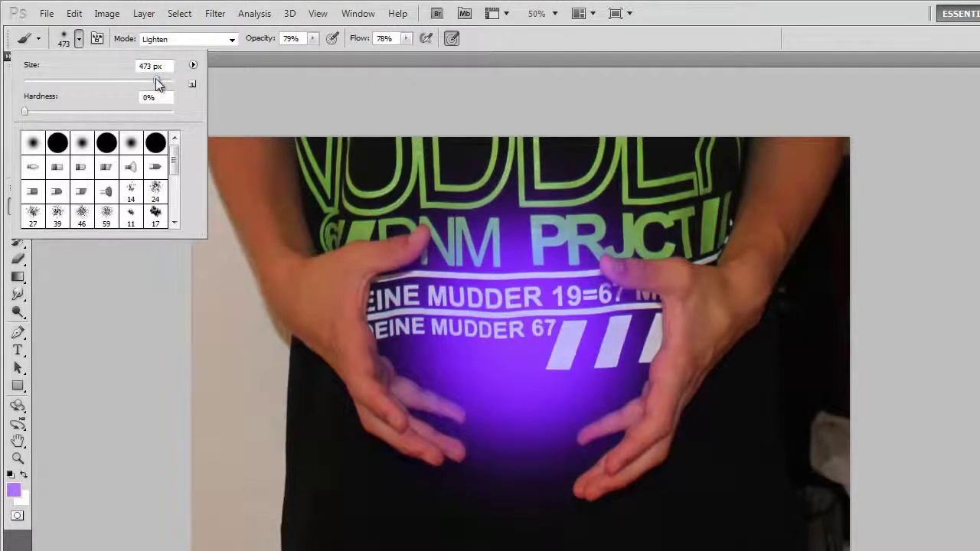
left_click_drag(156, 78, 147, 78)
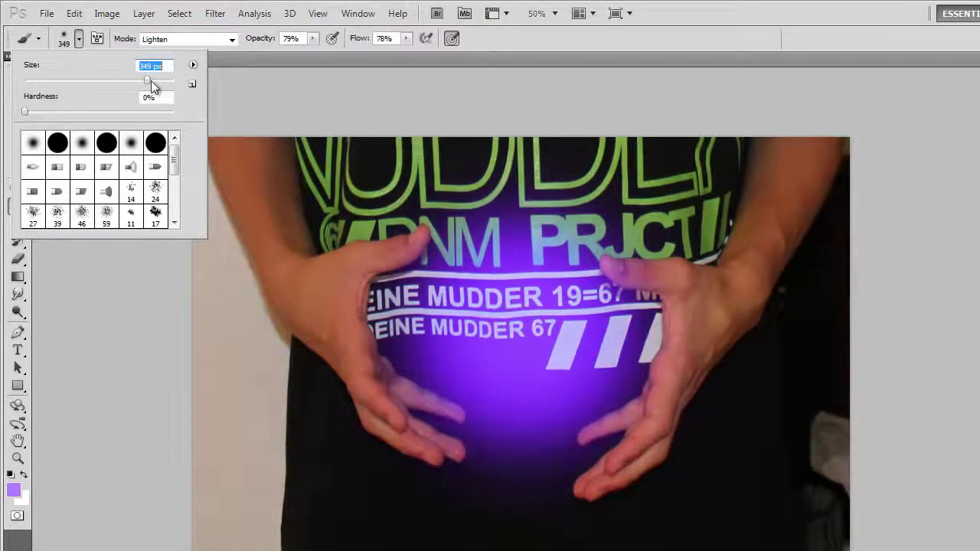
left_click_drag(148, 83, 143, 82)
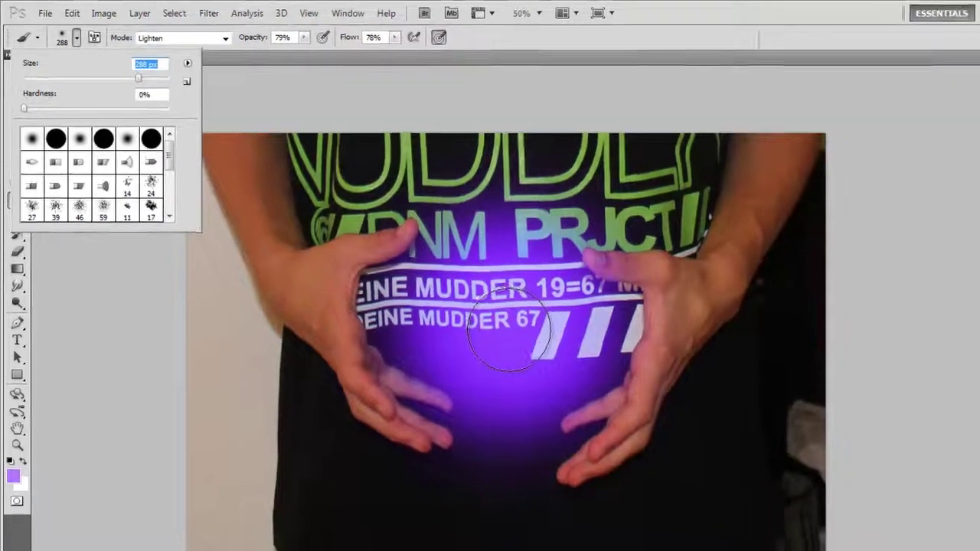
key("Return")
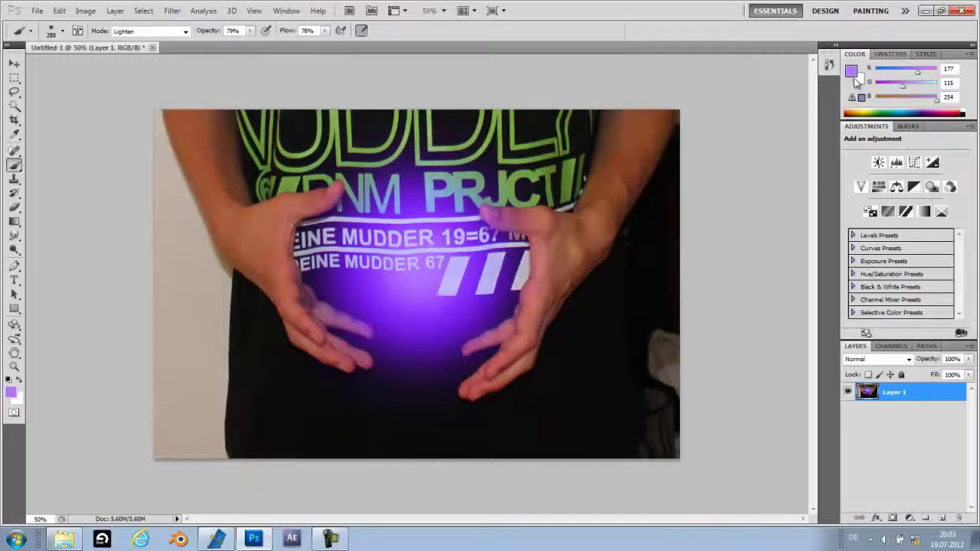
Switch to pale lavender cea8fd and shrink the brush to 168 px
left_click(852, 71)
left_click(384, 136)
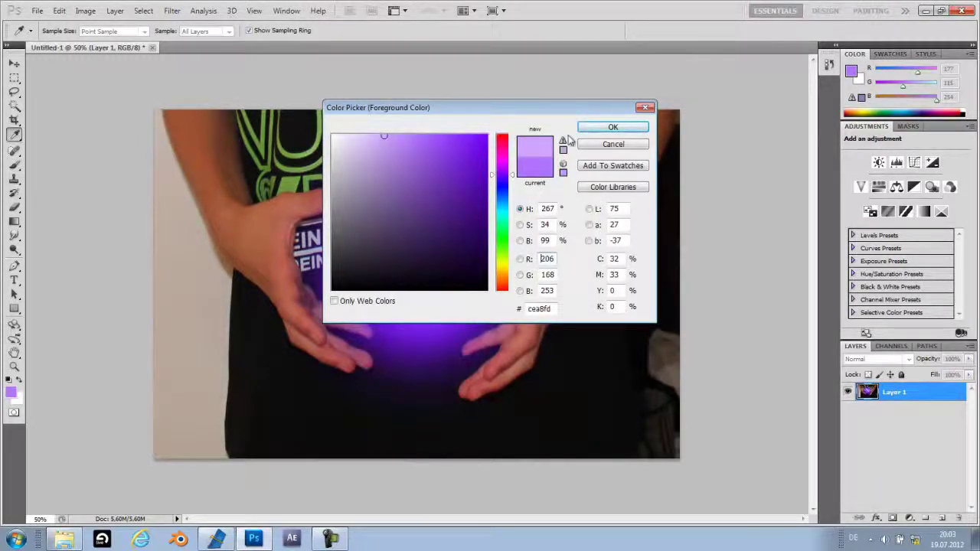
left_click(612, 128)
left_click(62, 31)
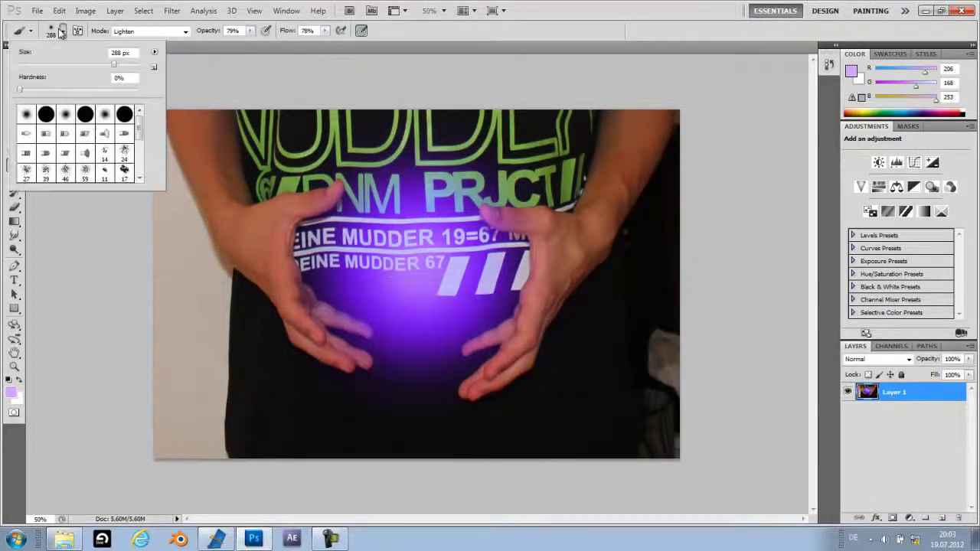
left_click_drag(113, 68, 99, 65)
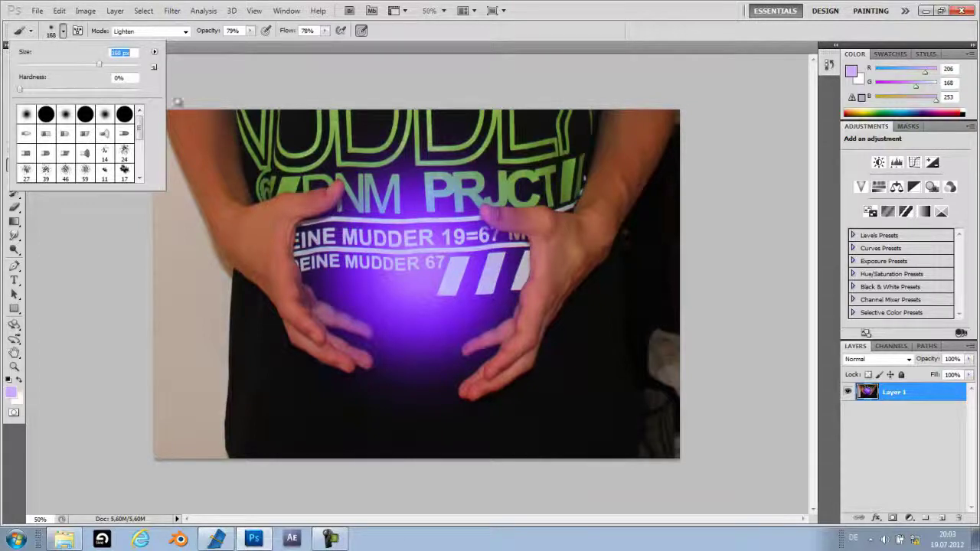
left_click(410, 255)
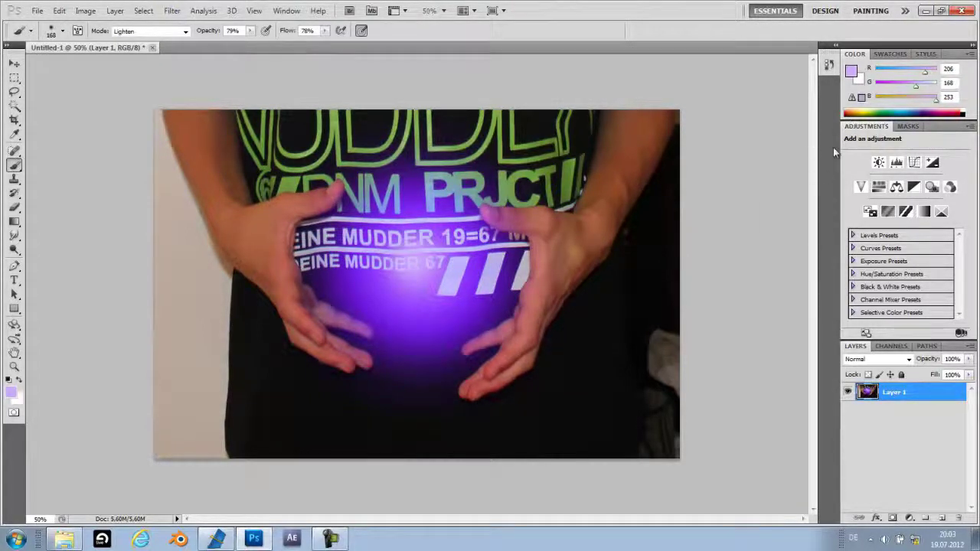
left_click(854, 73)
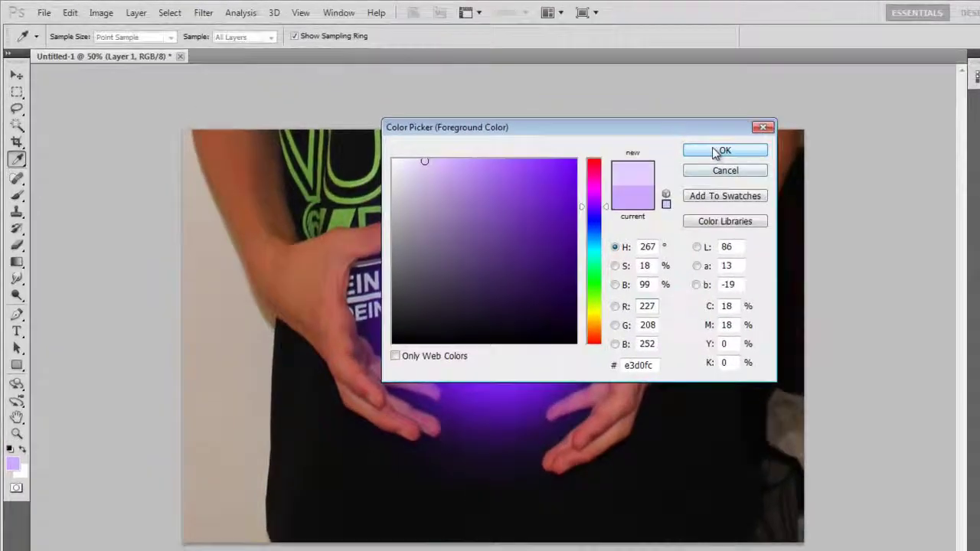
Keep the pale lavender, shrink the brush to 93 px, and brighten the glow with a dab
left_click(613, 127)
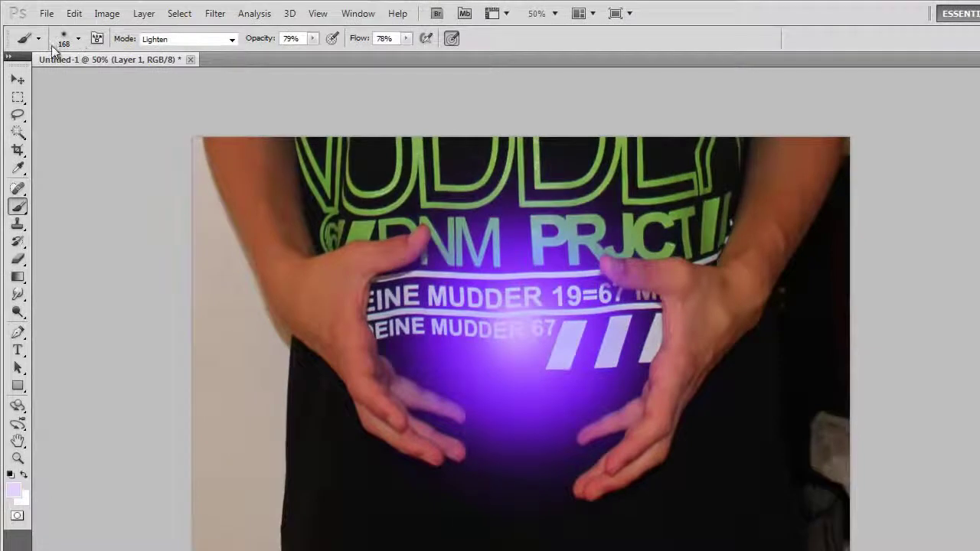
left_click(76, 40)
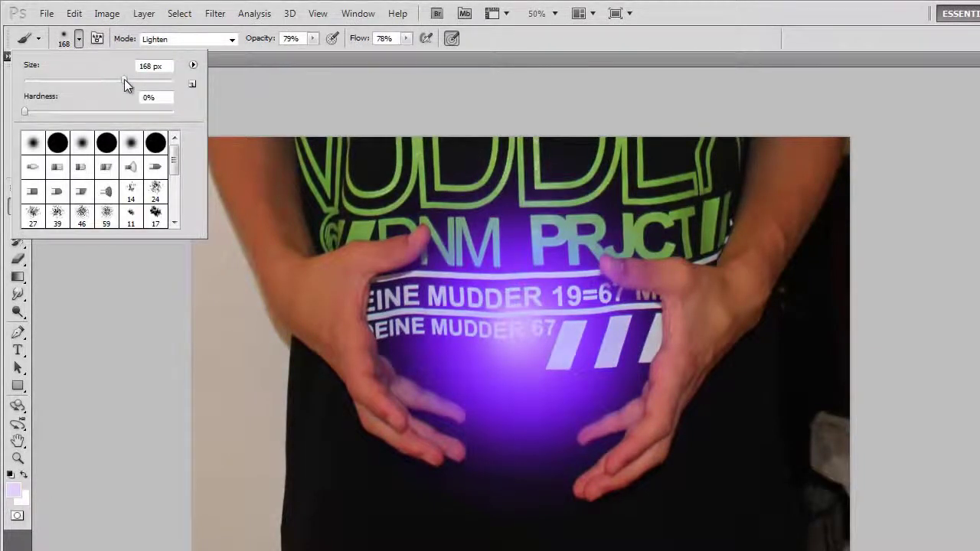
left_click_drag(124, 81, 109, 81)
left_click_drag(100, 80, 89, 79)
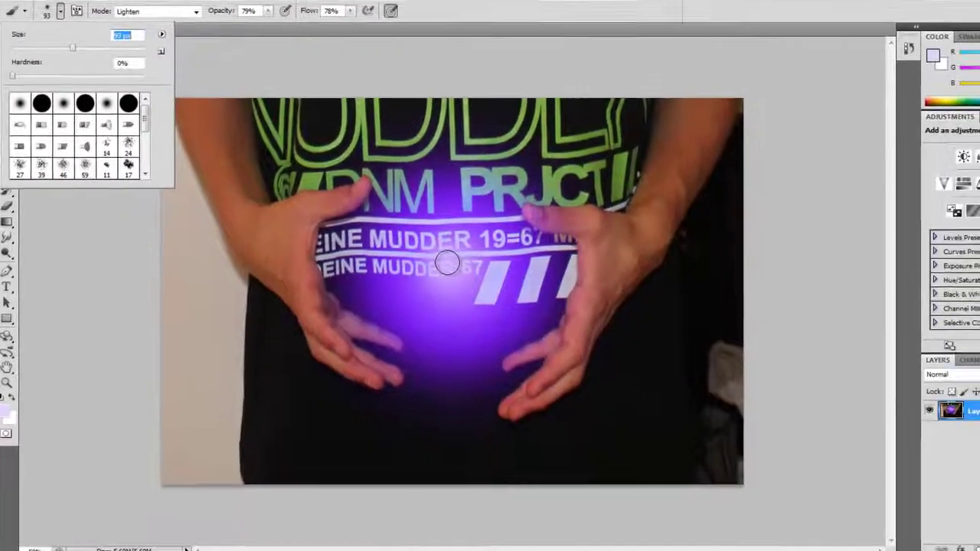
left_click(448, 264)
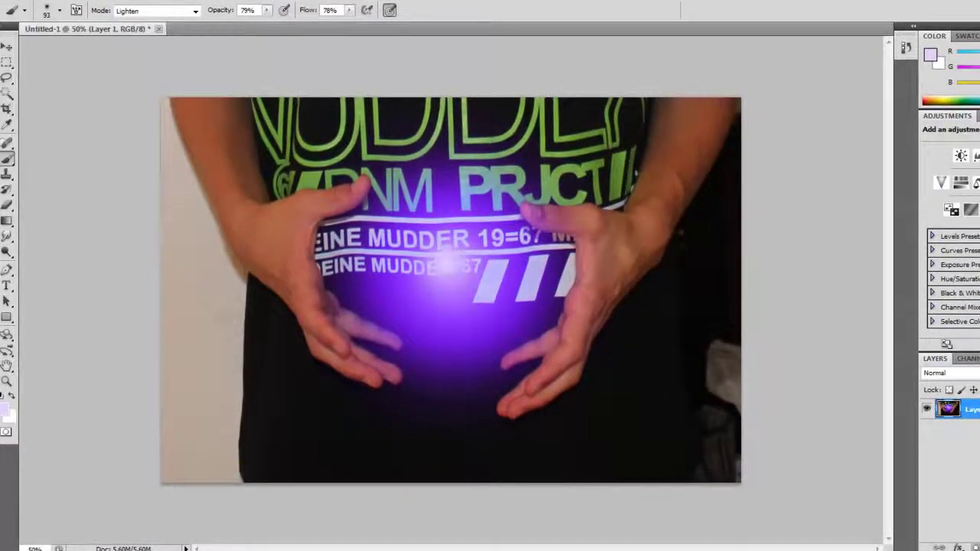
Set the colour to white ffffff, dab a highlight on the glow, then undo it
left_click(930, 55)
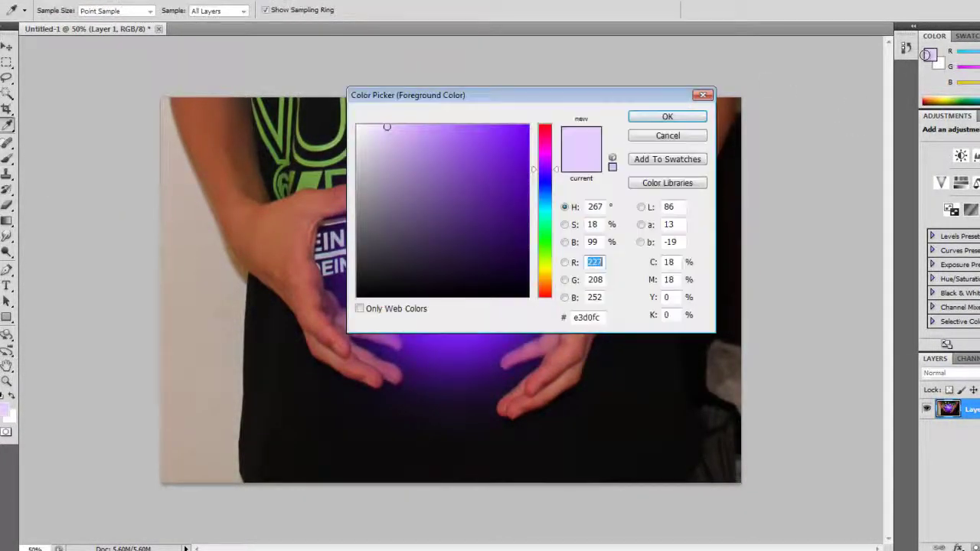
left_click(357, 126)
left_click(651, 116)
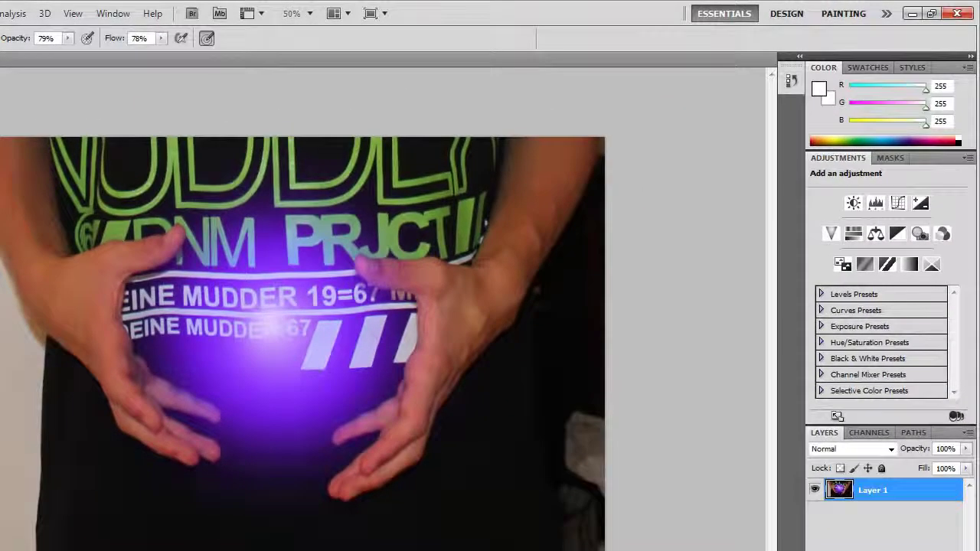
left_click(270, 324)
key("ctrl+z")
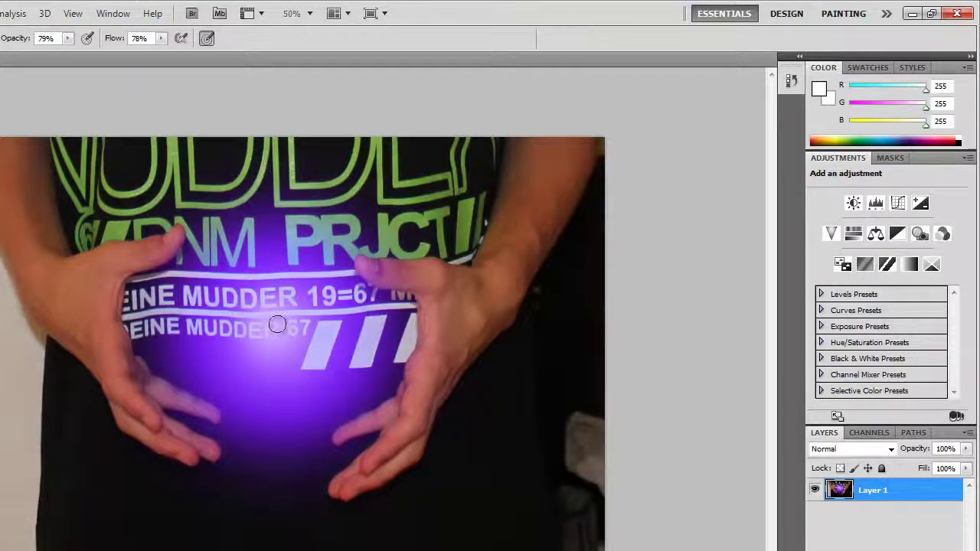
Replace the undone white dab with pale lavender e2caff strokes over the glow centre around the 67
left_click(273, 326)
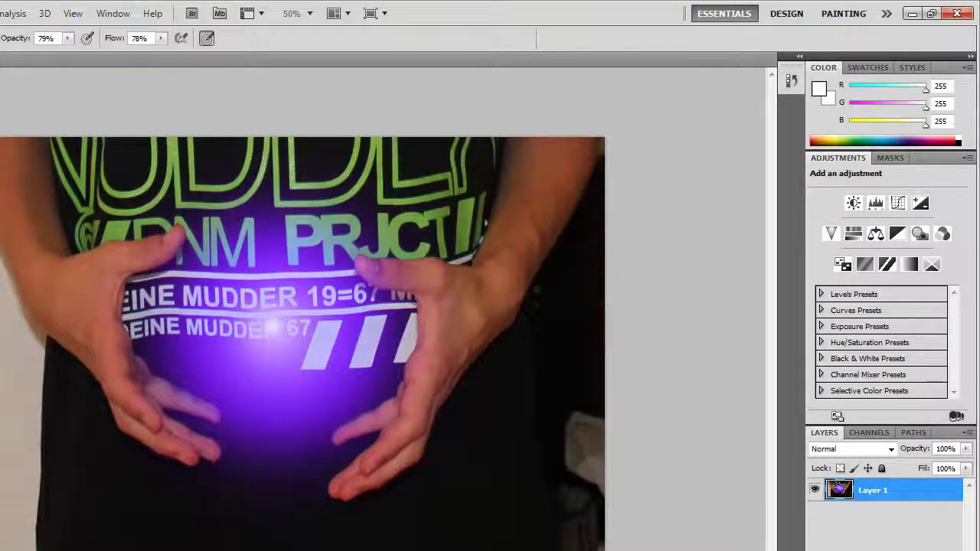
key("ctrl+z")
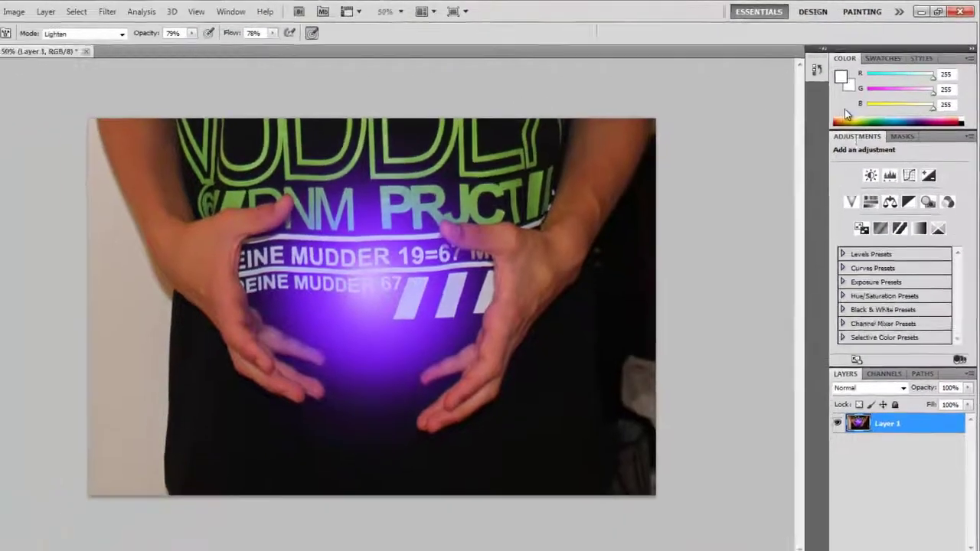
left_click(852, 69)
left_click(364, 135)
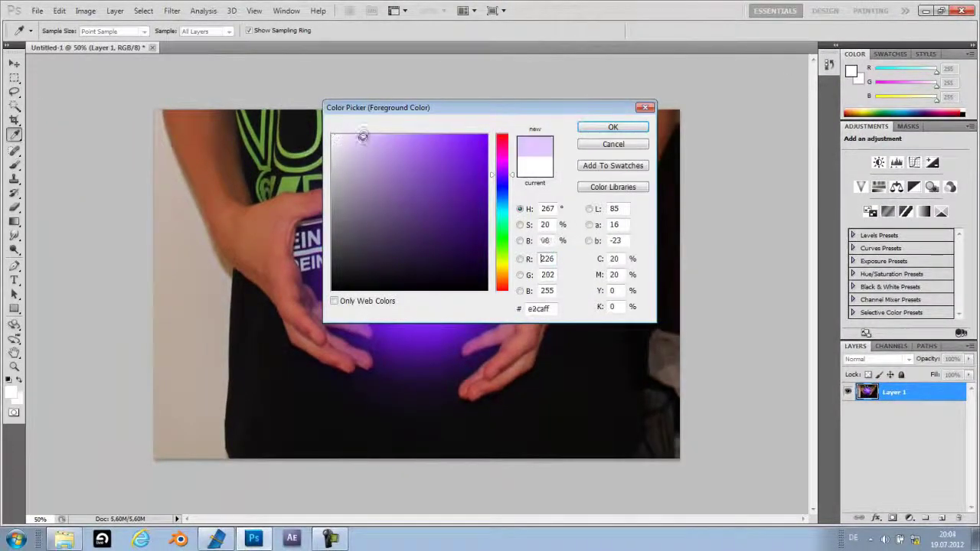
left_click(581, 130)
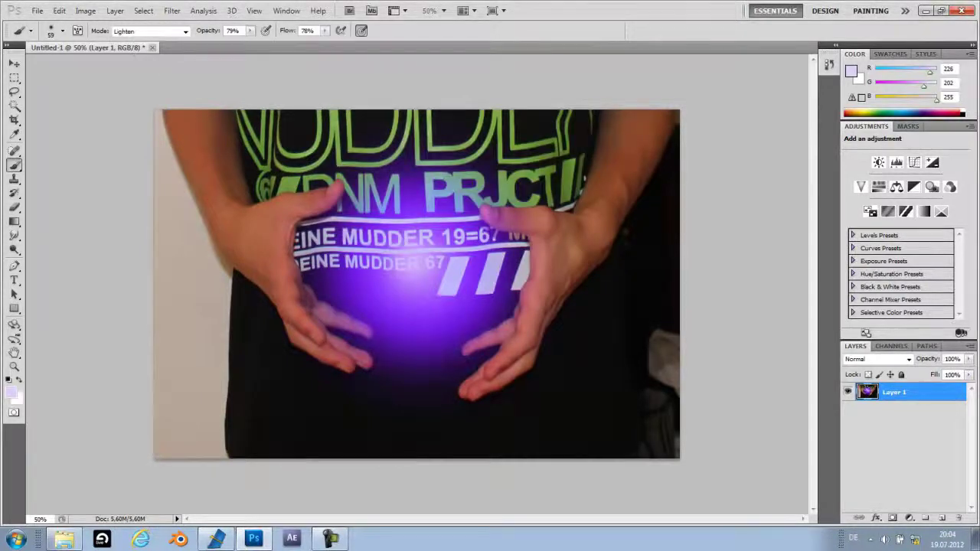
left_click(418, 261)
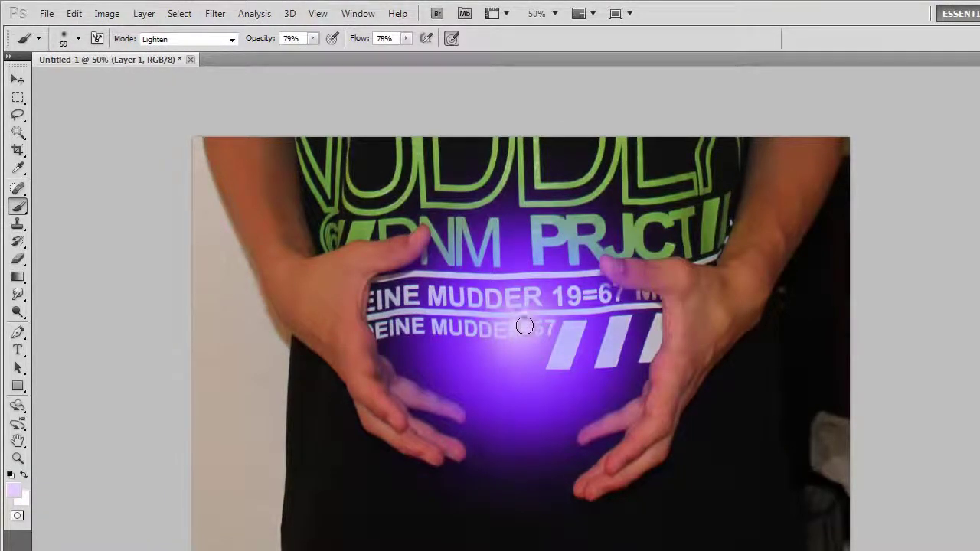
left_click_drag(525, 324, 531, 343)
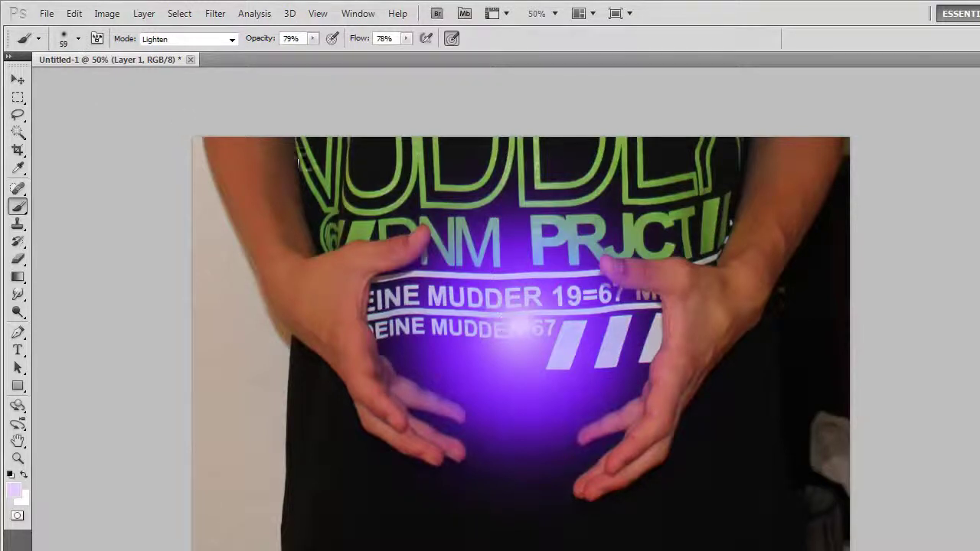
Shrink the brush to 37 px and switch to the Smudge tool
left_click(78, 38)
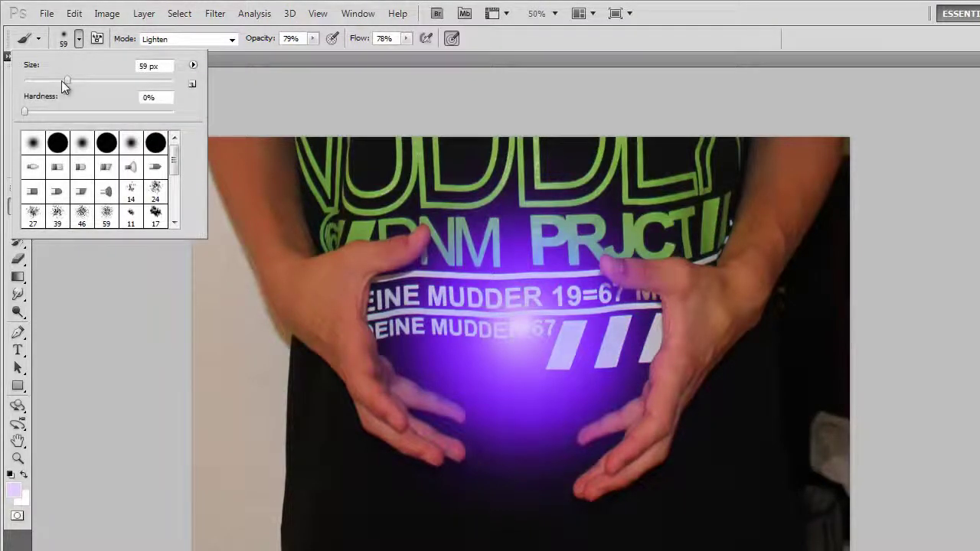
left_click_drag(61, 81, 66, 81)
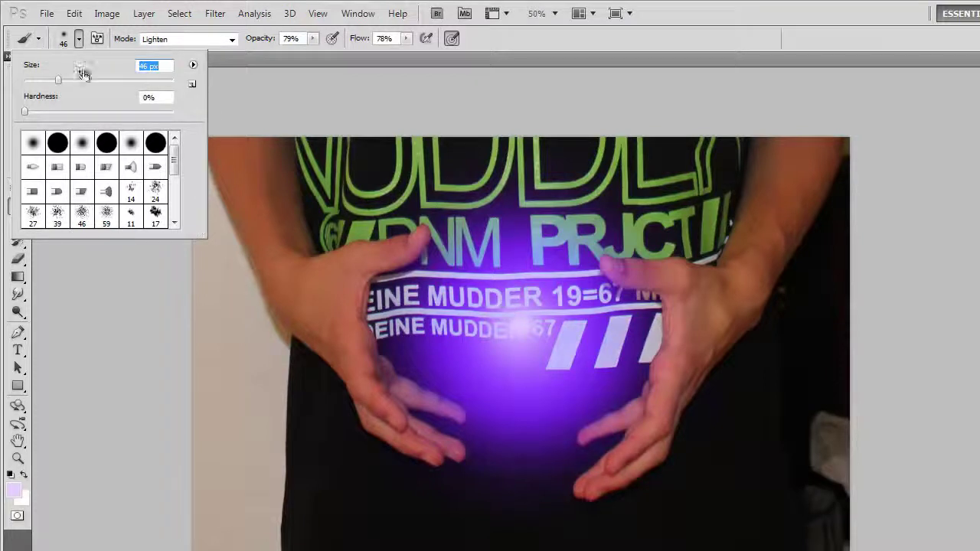
left_click_drag(58, 80, 53, 80)
left_click(47, 396)
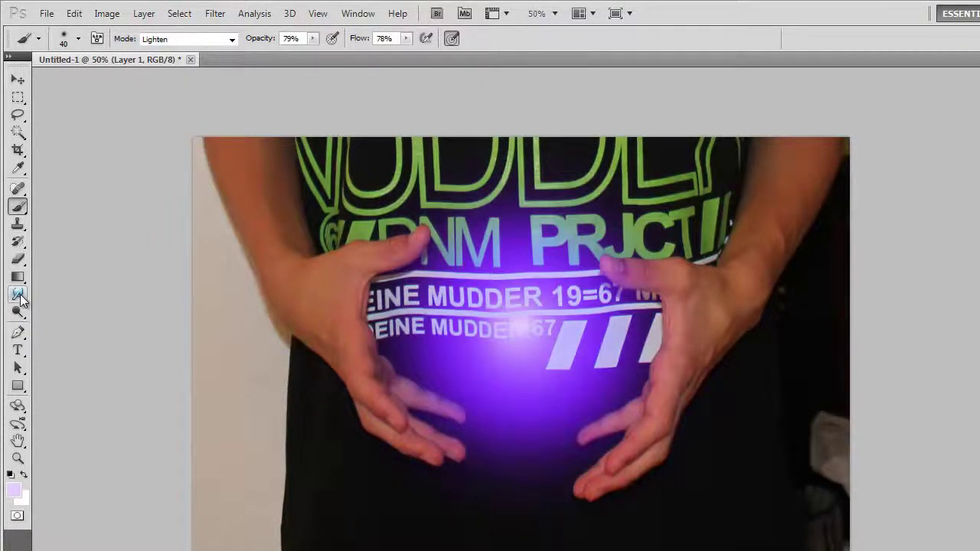
left_click(20, 295)
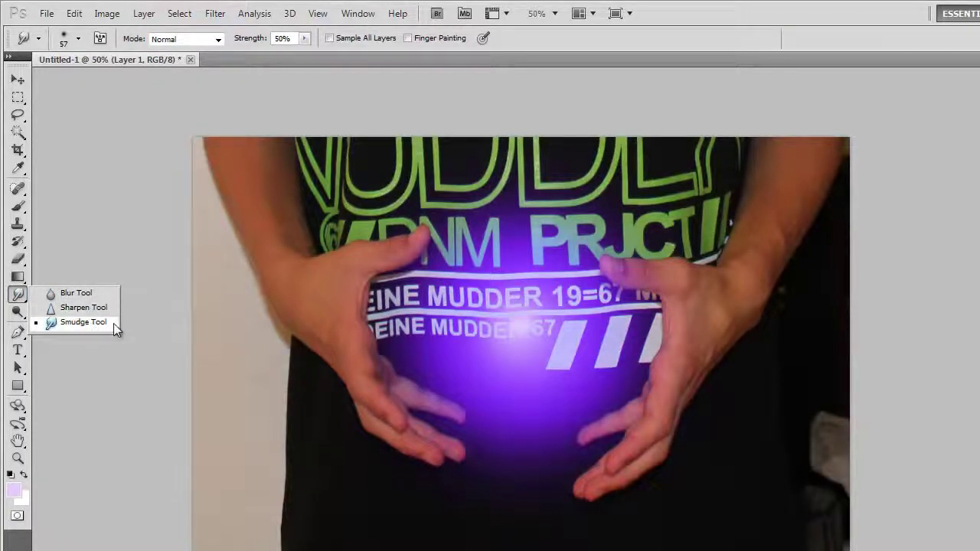
Set the Smudge brush size to 40 px
left_click(115, 322)
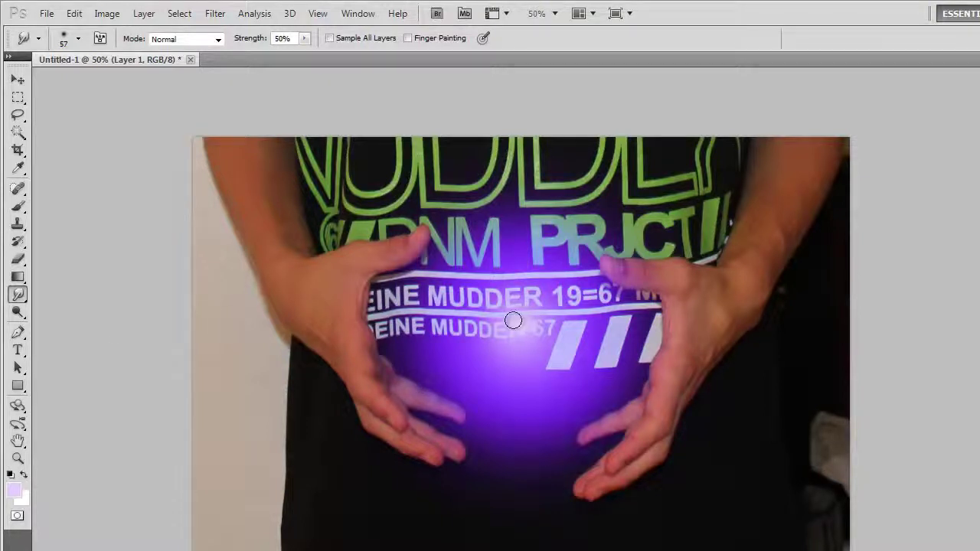
left_click(79, 39)
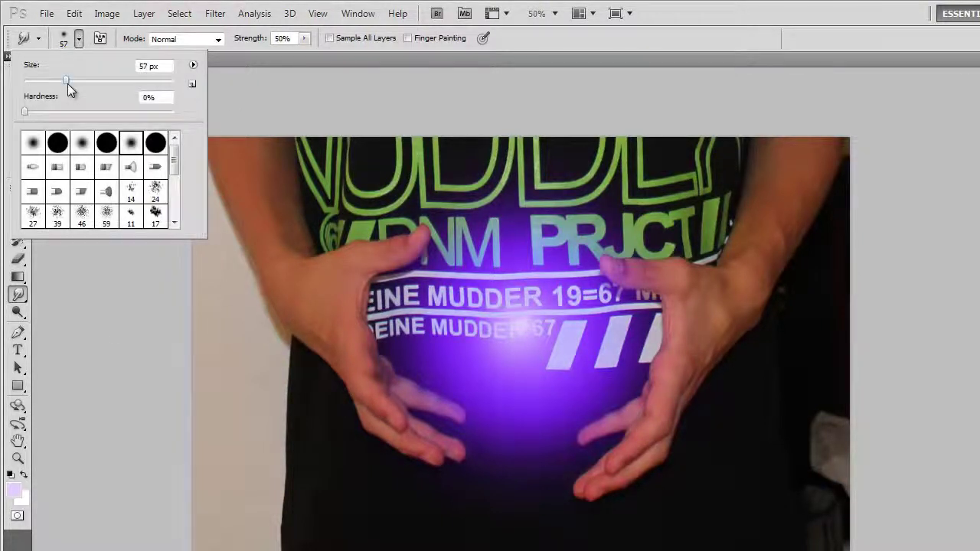
left_click_drag(68, 81, 62, 81)
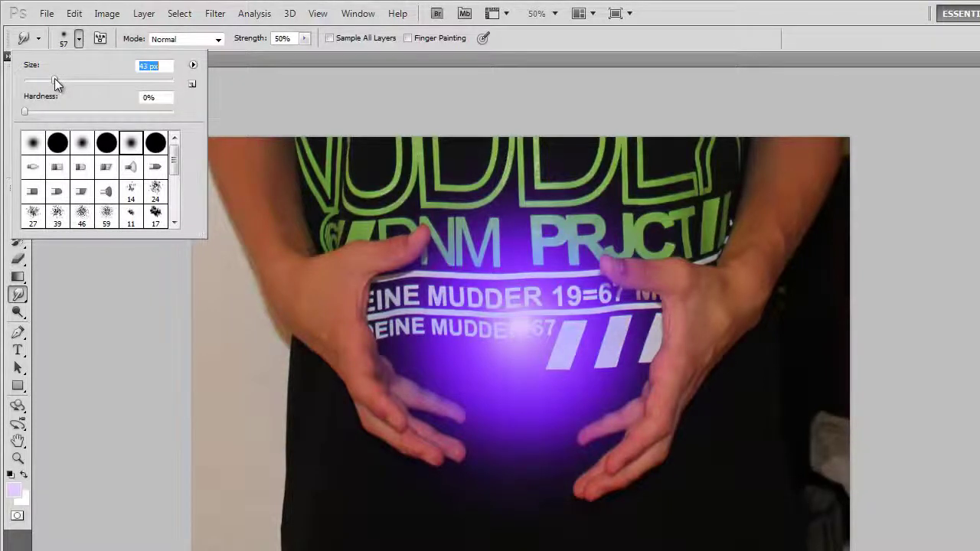
left_click_drag(56, 80, 53, 79)
left_click(125, 245)
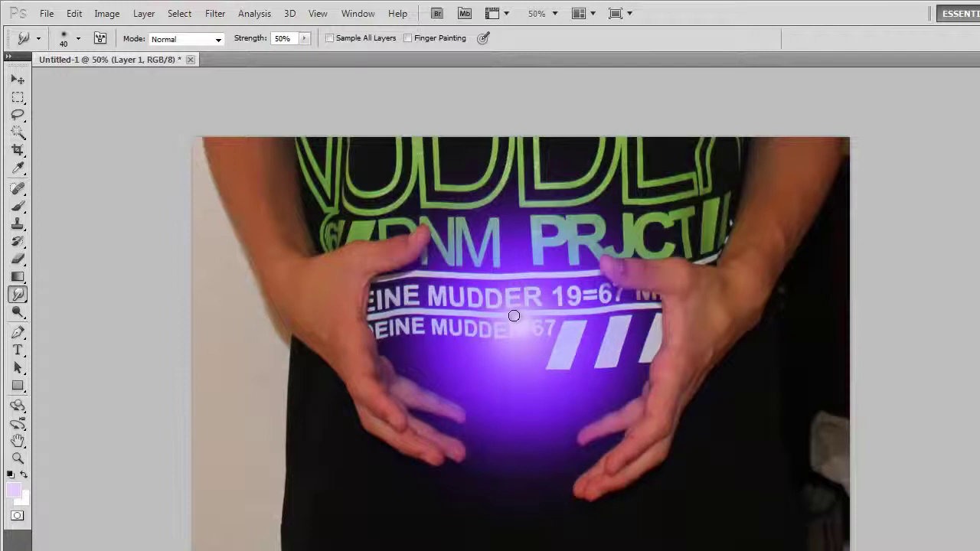
Smudge glow wisps up toward PNM and PRJCT, then right and down across the stripes
left_click_drag(514, 316, 477, 237)
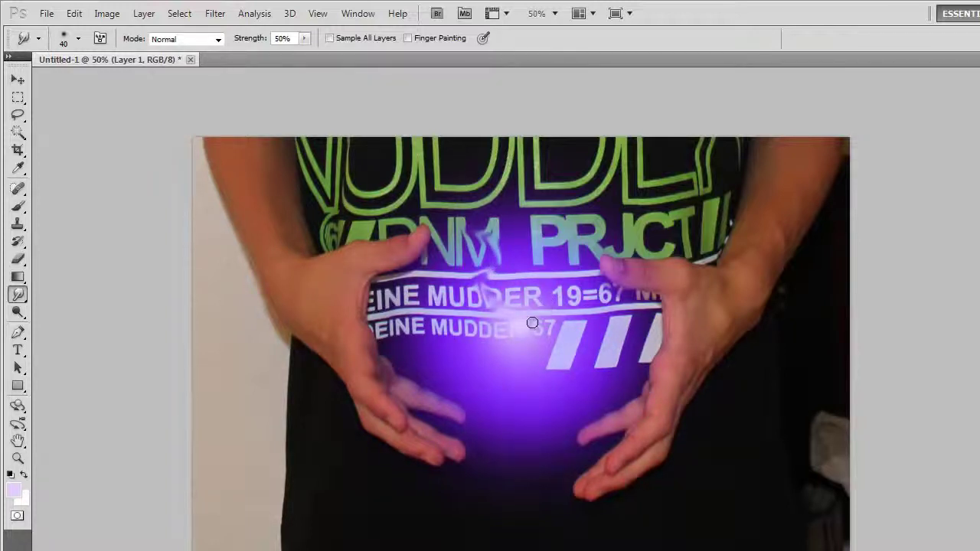
left_click_drag(524, 318, 512, 247)
left_click_drag(535, 314, 576, 254)
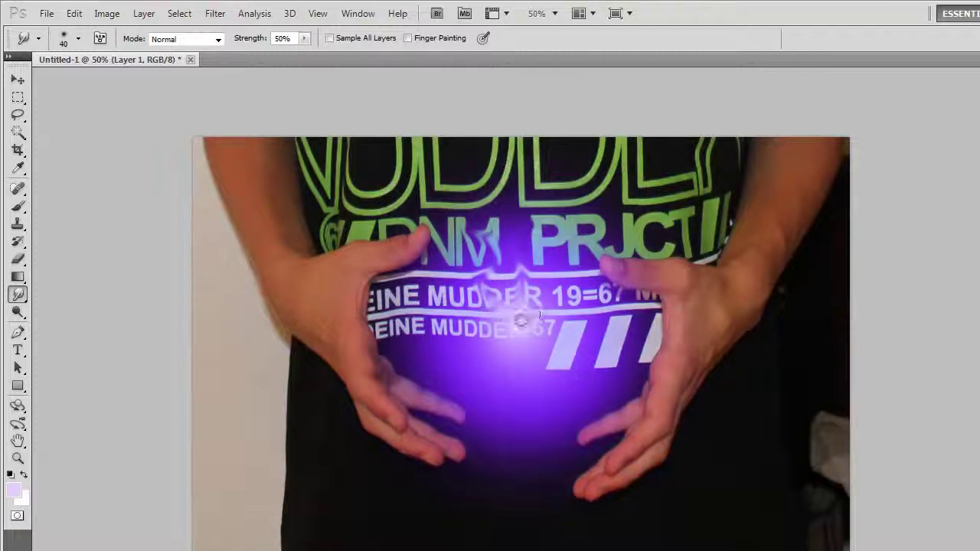
left_click_drag(582, 325, 613, 297)
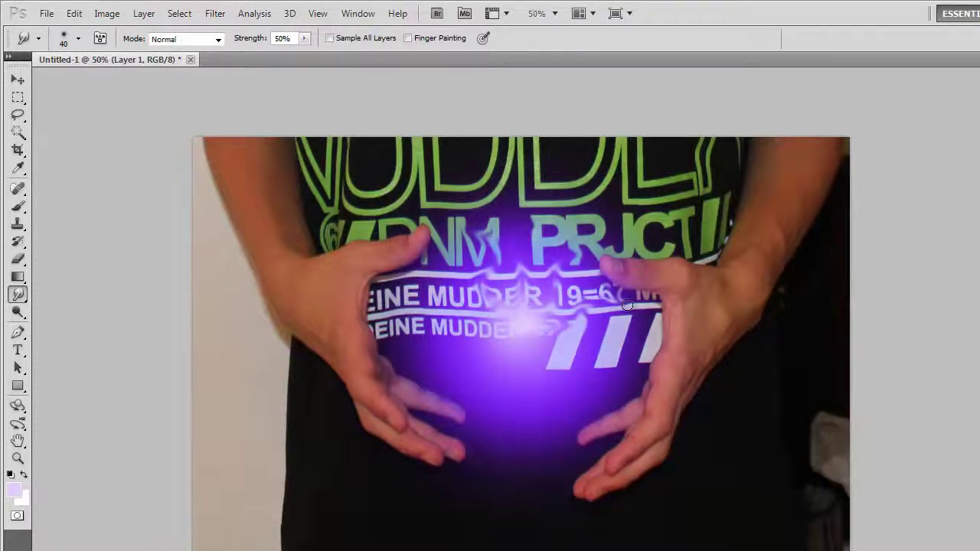
left_click_drag(534, 327, 584, 272)
left_click_drag(537, 322, 632, 332)
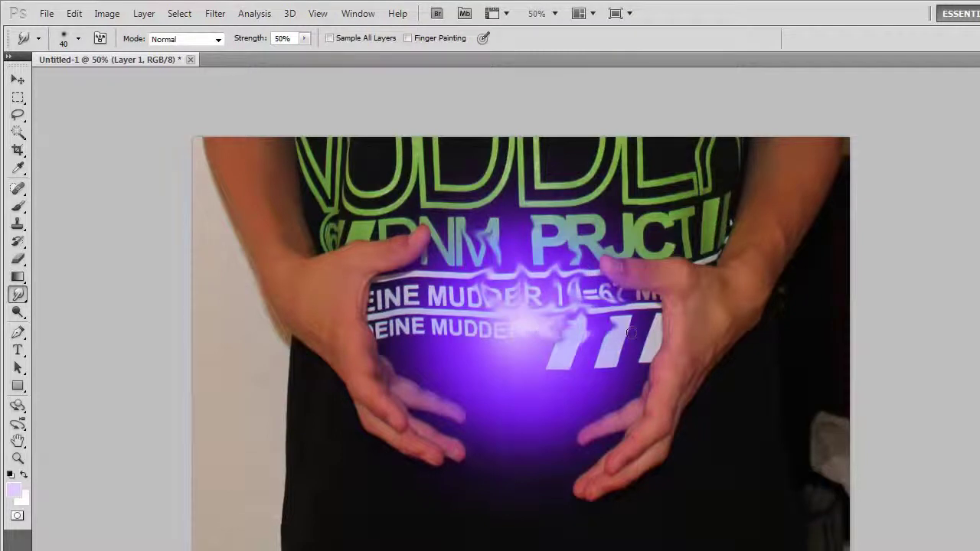
left_click_drag(547, 336, 604, 376)
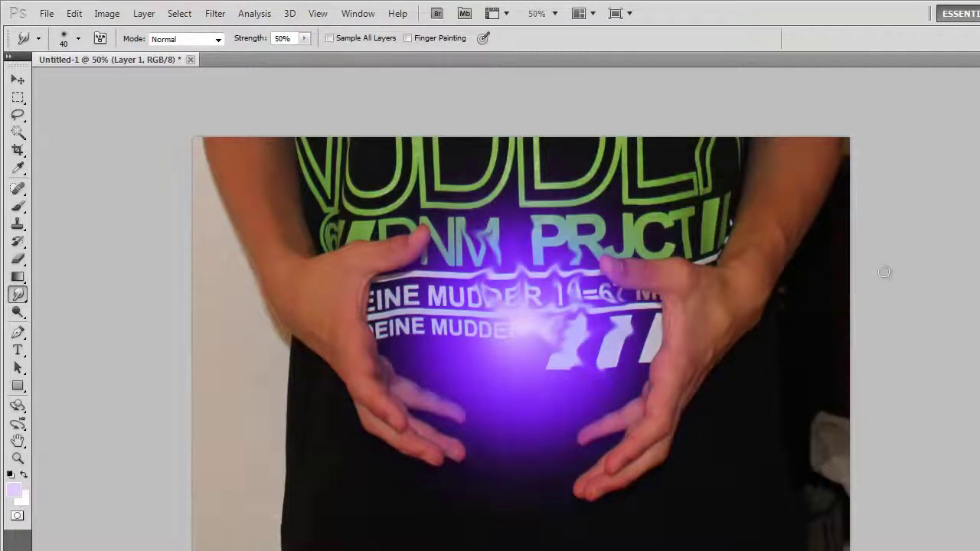
left_click_drag(554, 331, 613, 367)
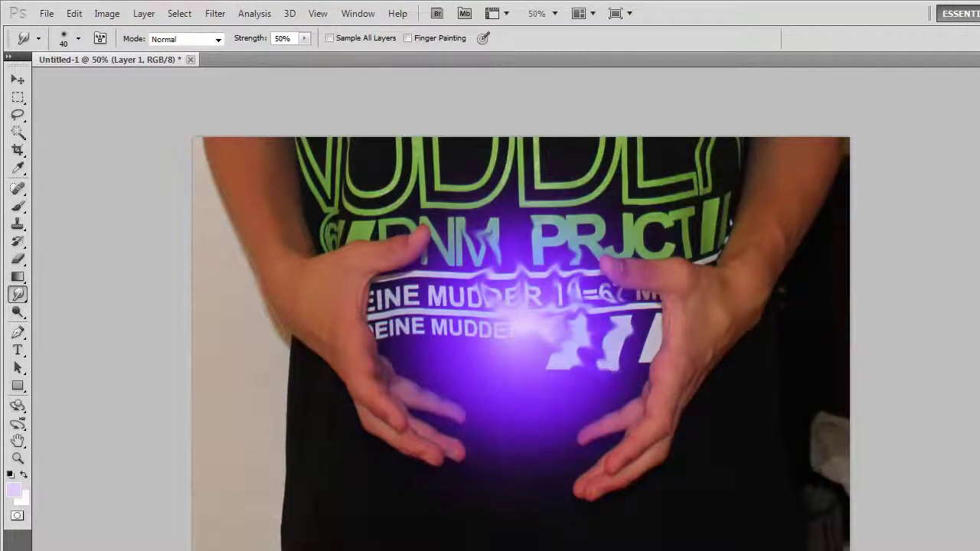
left_click_drag(545, 337, 548, 381)
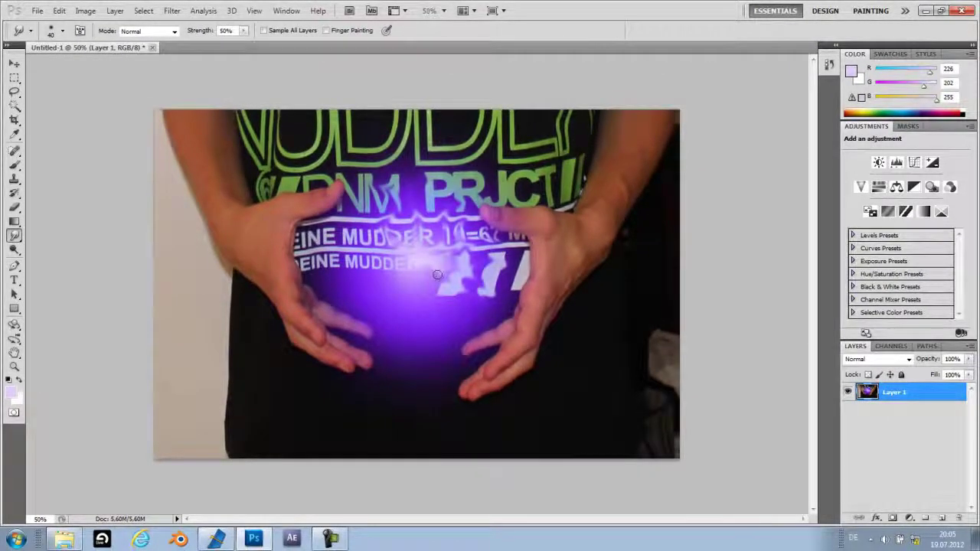
Smear the glow left across both text lines and up into the letters as wispy trails
left_click_drag(439, 269, 452, 300)
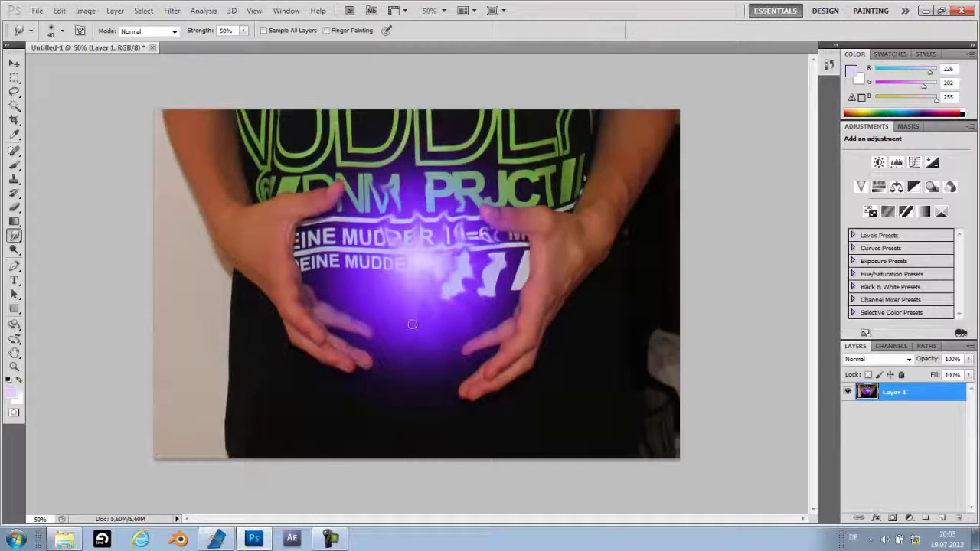
mouse_move(412, 275)
left_mouse_down()
mouse_move(392, 264)
mouse_move(375, 292)
left_mouse_up()
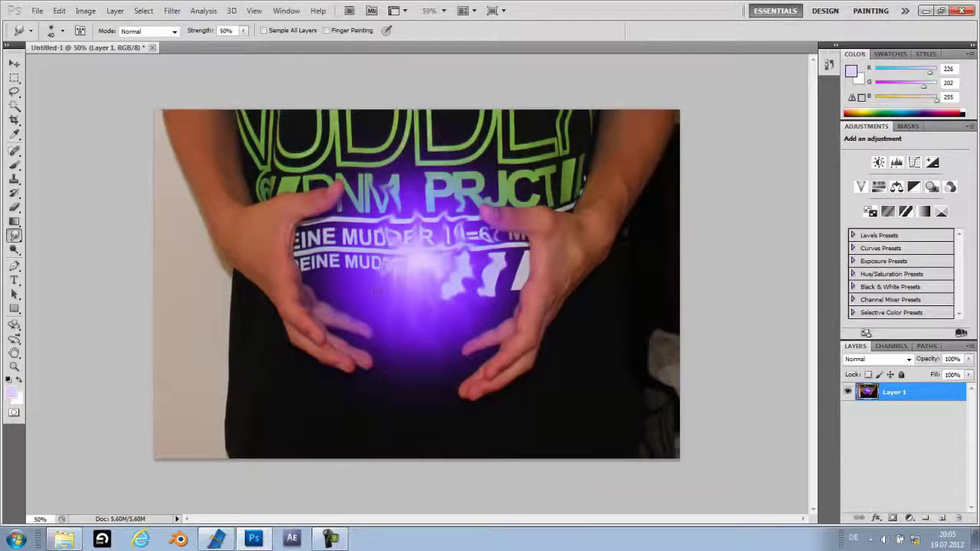
mouse_move(397, 242)
left_mouse_down()
mouse_move(345, 270)
mouse_move(387, 261)
mouse_move(315, 255)
left_mouse_up()
left_click_drag(376, 243, 326, 262)
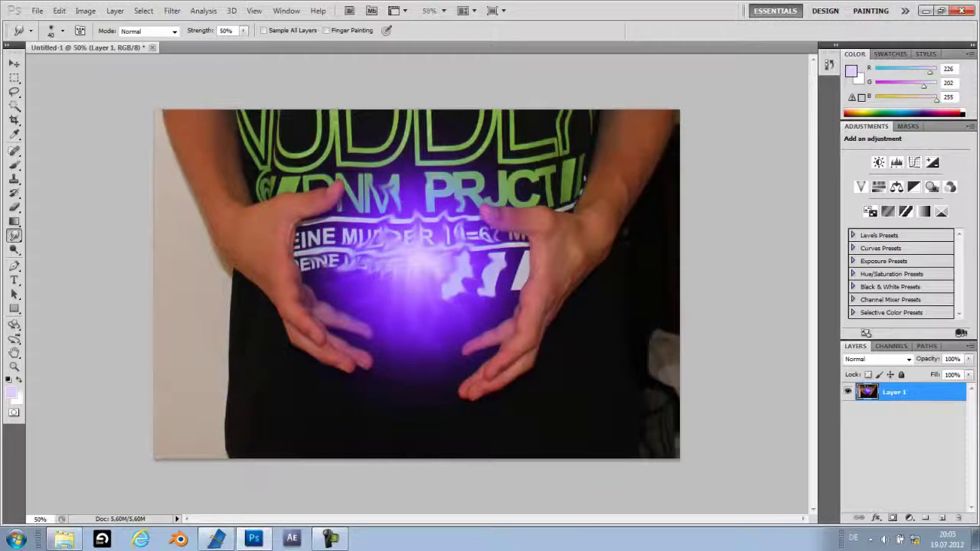
left_click_drag(385, 230, 317, 232)
left_click_drag(391, 232, 357, 205)
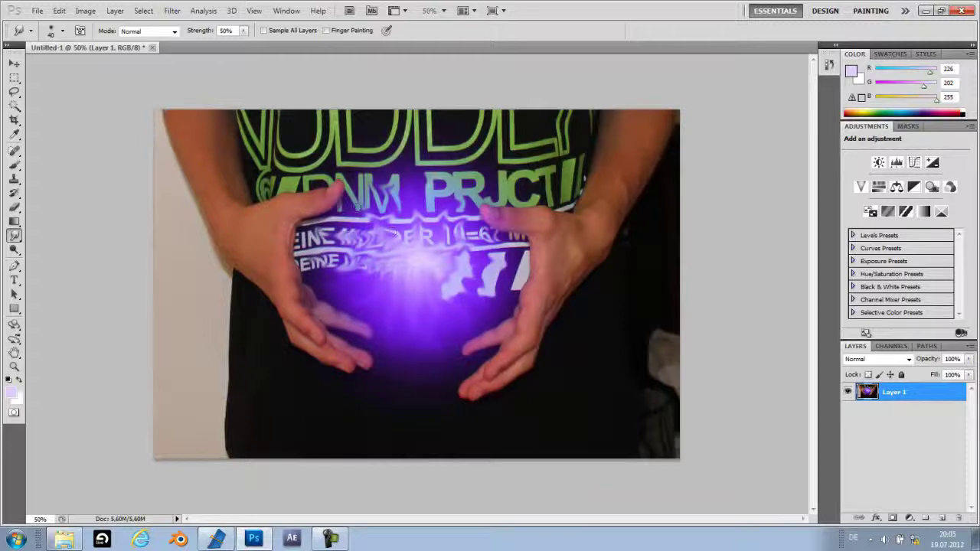
mouse_move(434, 243)
left_mouse_down()
mouse_move(407, 201)
mouse_move(509, 251)
left_mouse_up()
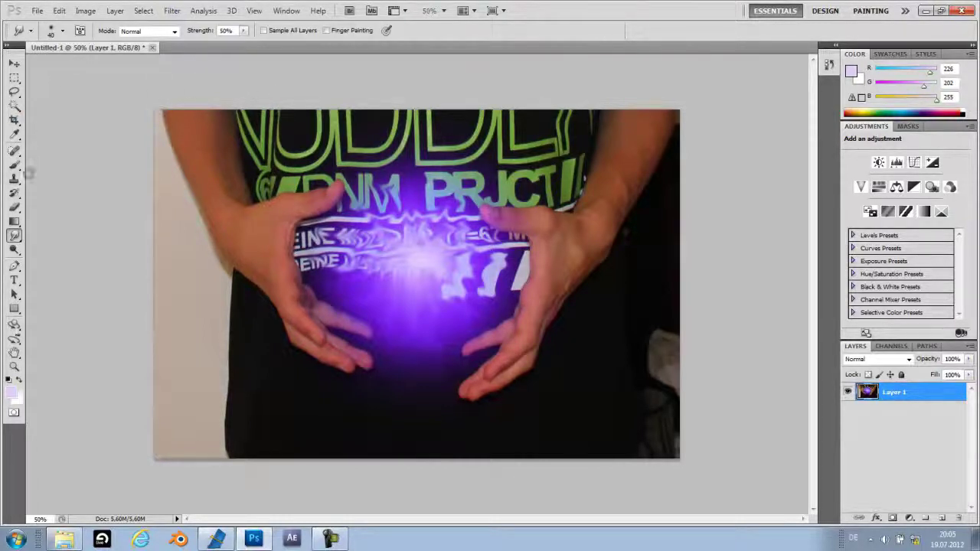
Return to the Brush tool and set the foreground colour to purple b377ff
left_click(14, 165)
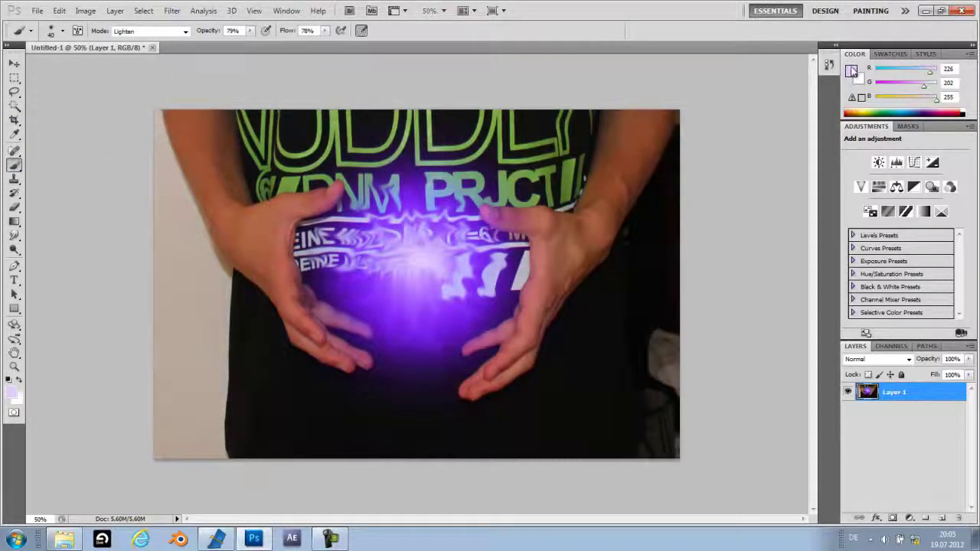
left_click(852, 71)
left_click_drag(401, 141, 416, 125)
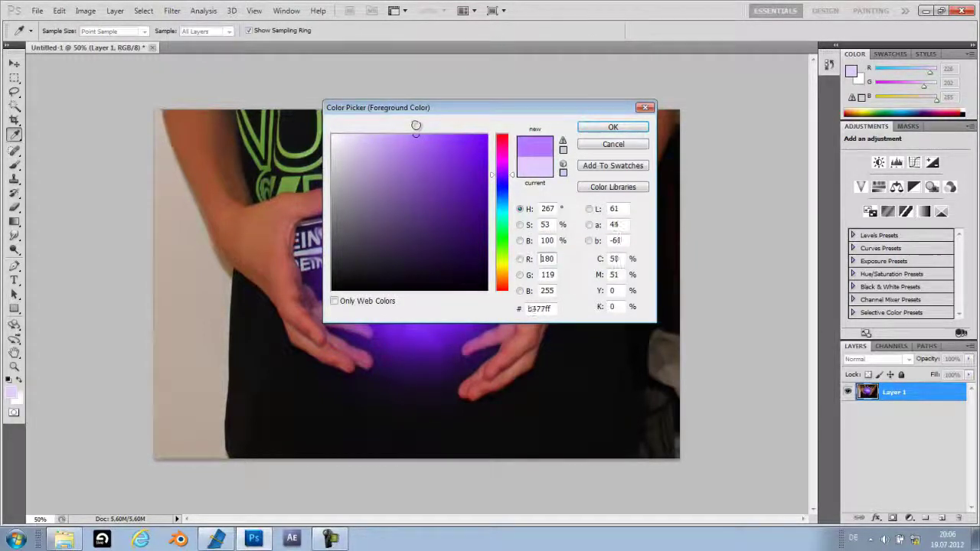
left_click(610, 127)
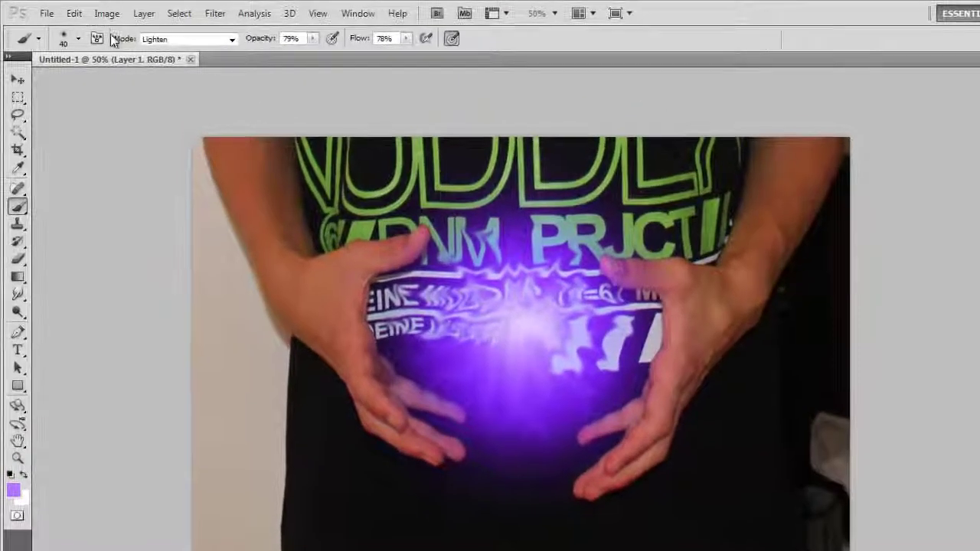
Raise the brush size to 58 px
left_click(78, 39)
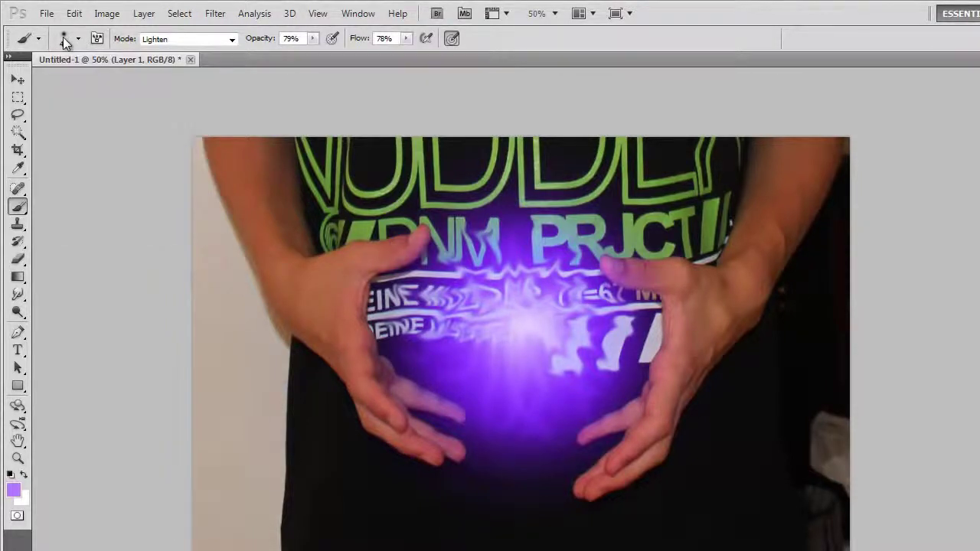
left_click(64, 40)
left_click_drag(55, 78, 68, 80)
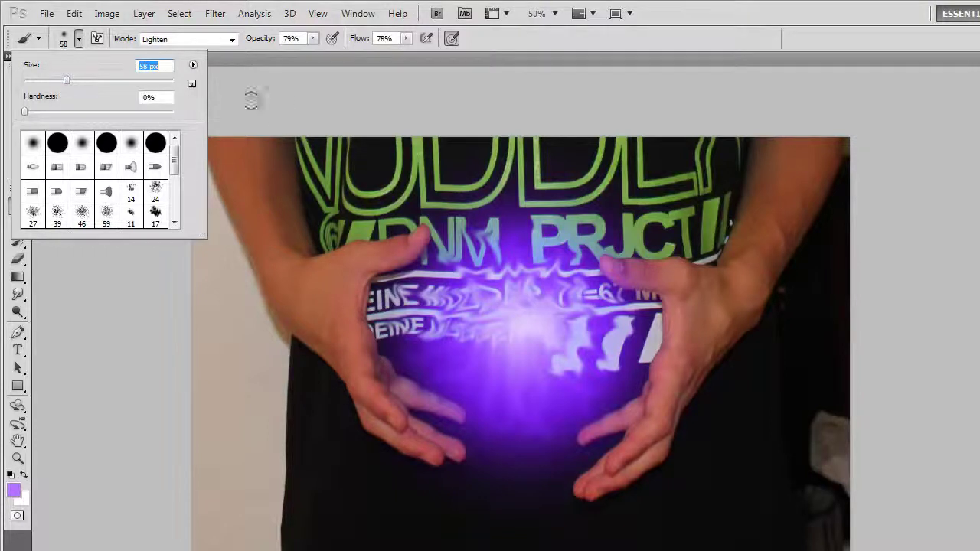
Dab three soft purple sparkle dots on the shirt just above the glow
left_click(104, 276)
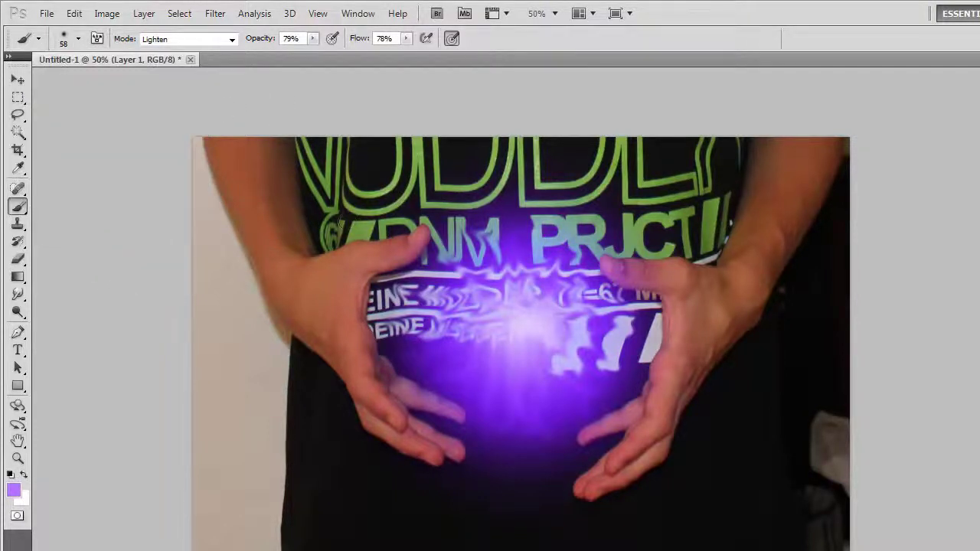
left_click(441, 210)
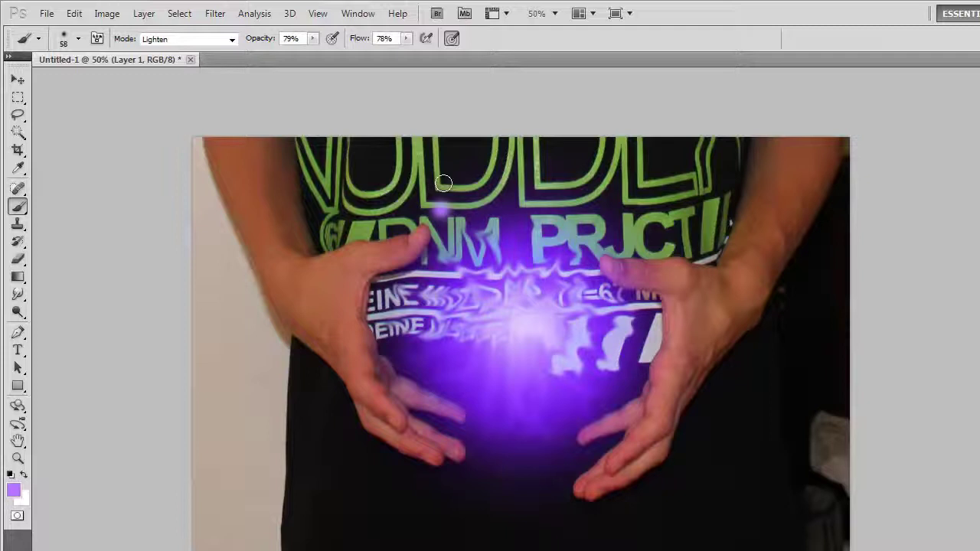
left_click(457, 181)
left_click(431, 160)
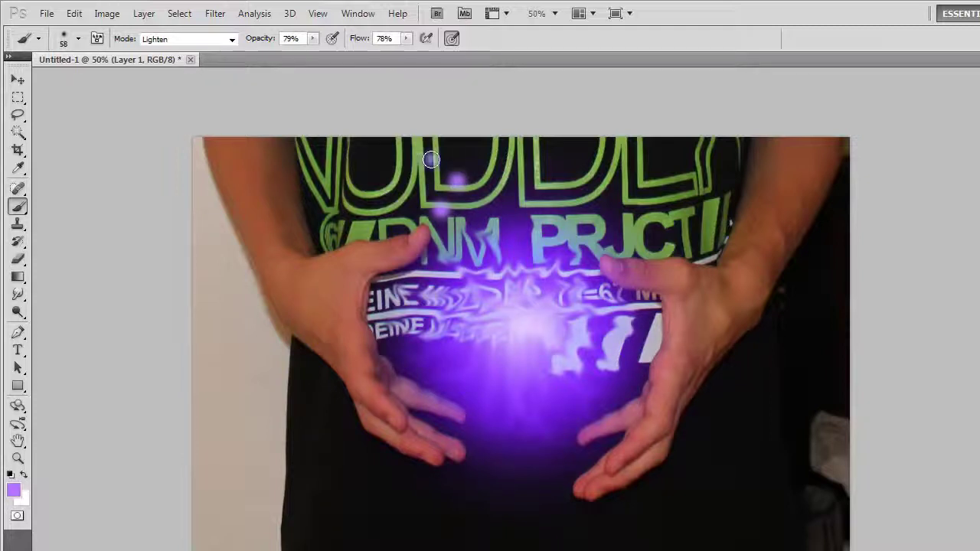
Raise brush opacity to 100% and dab purple sparkles near the shirt's top
left_click(313, 38)
left_click_drag(316, 54, 346, 72)
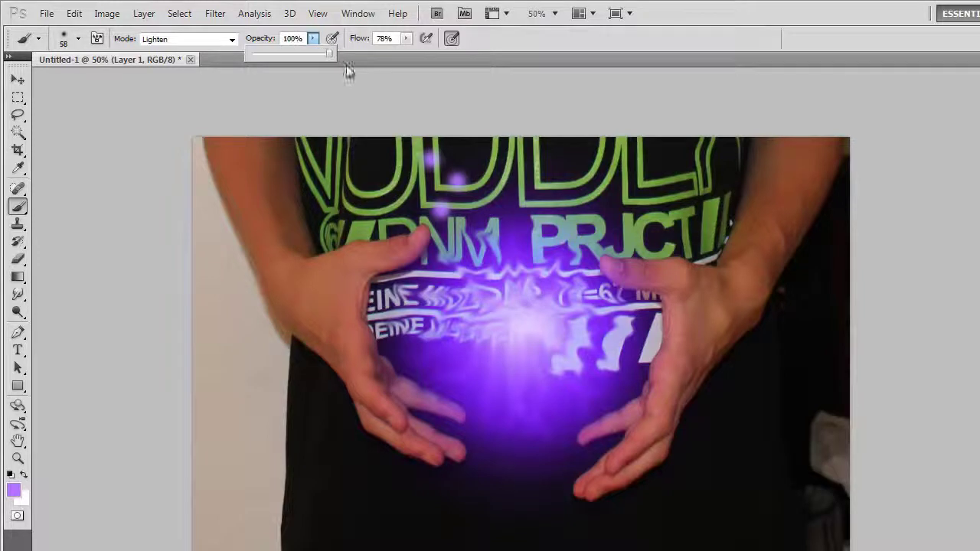
left_click(456, 144)
left_click(498, 210)
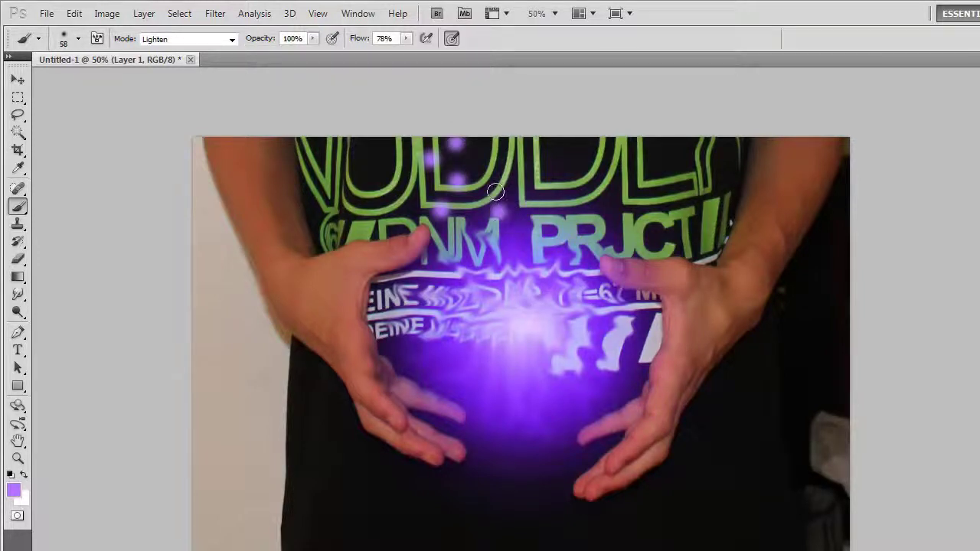
left_click(494, 178)
left_click(494, 157)
left_click(522, 146)
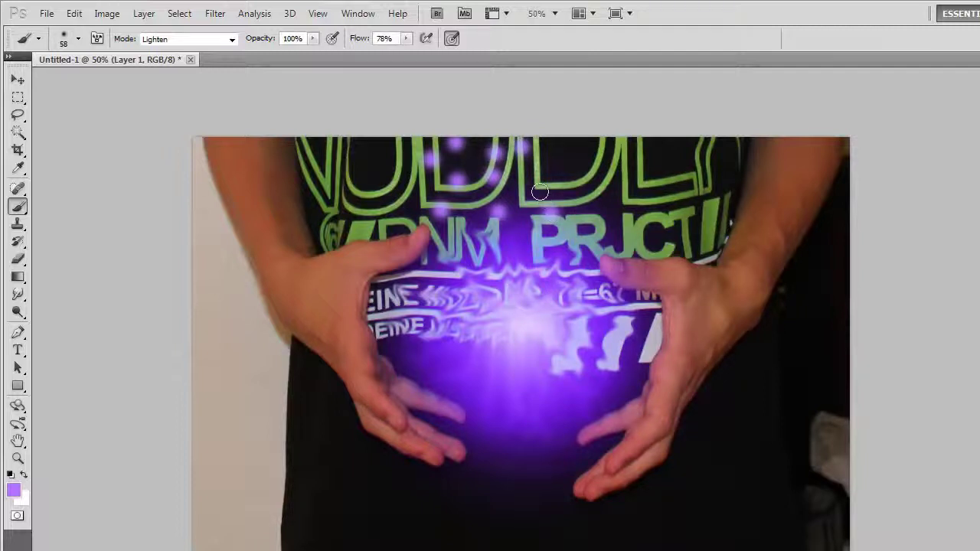
Add more purple sparkle dots across the upper lettering toward the top right
left_click(545, 159)
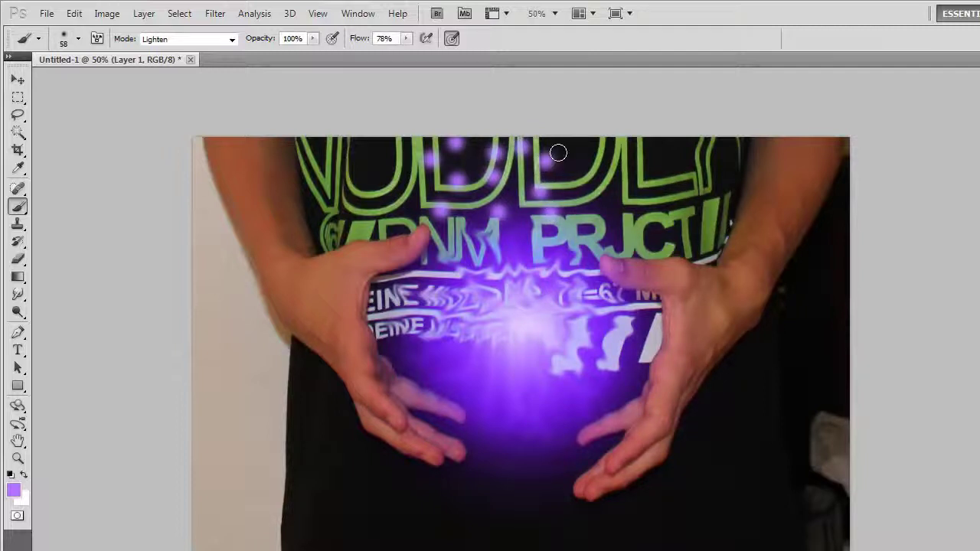
left_click(574, 155)
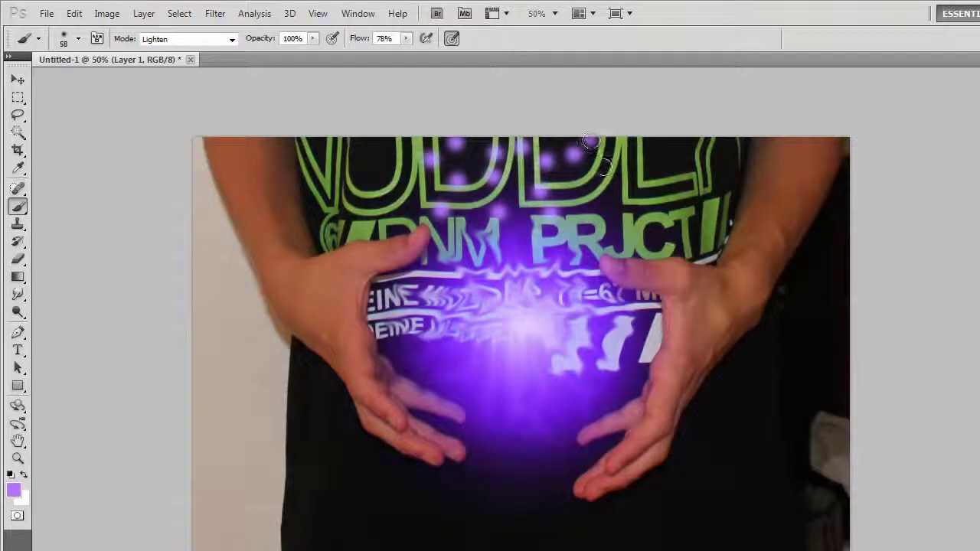
left_click(600, 215)
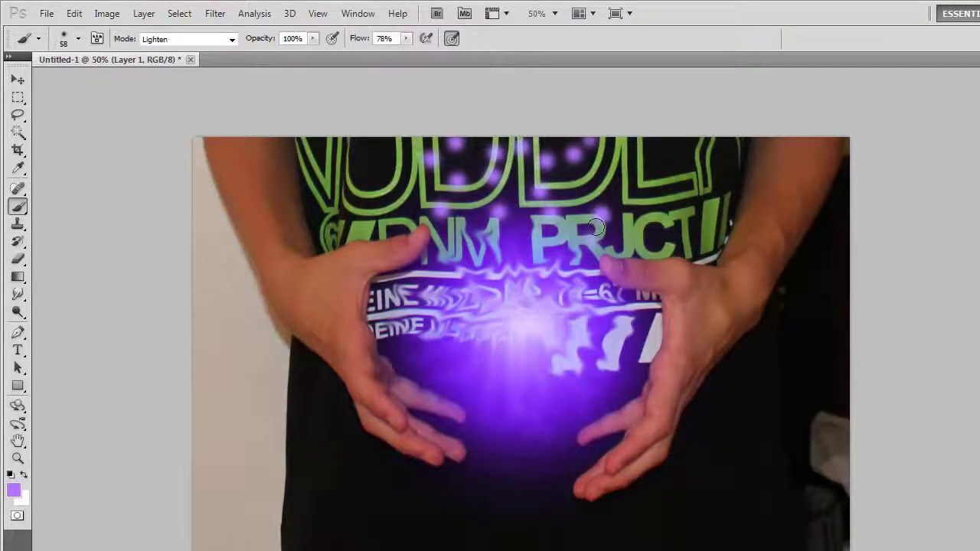
left_click(594, 188)
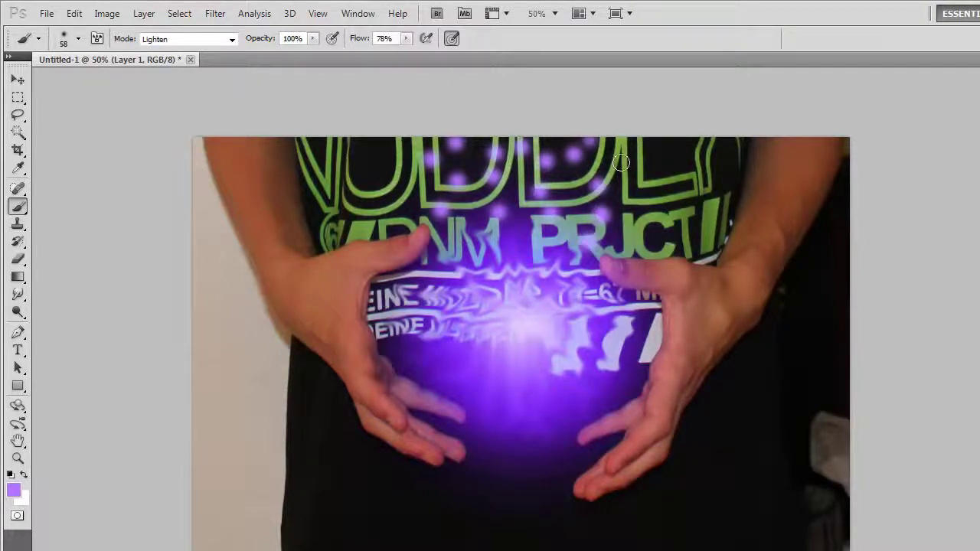
left_click(620, 161)
left_click(645, 152)
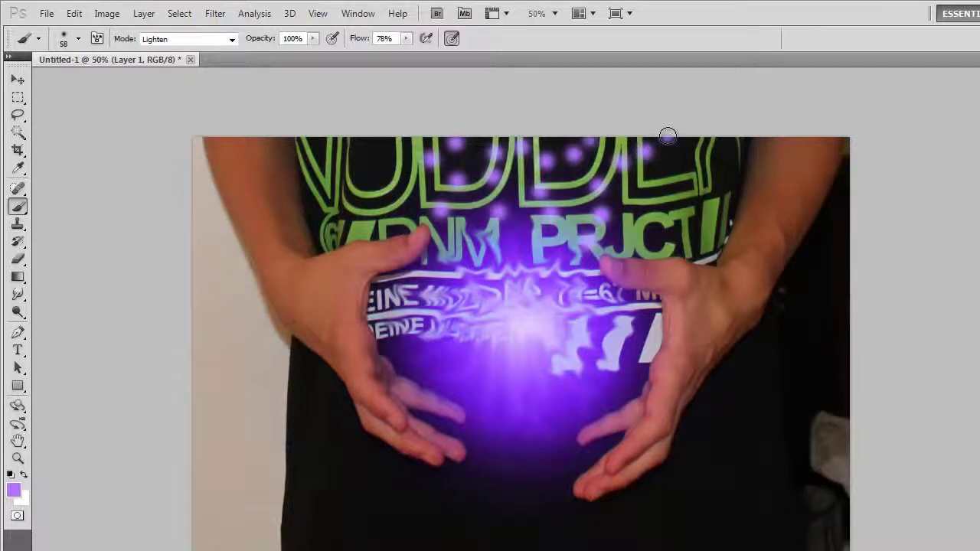
left_click(668, 140)
Switch to the Smudge tool and enlarge its brush to 43 px
left_click(20, 295)
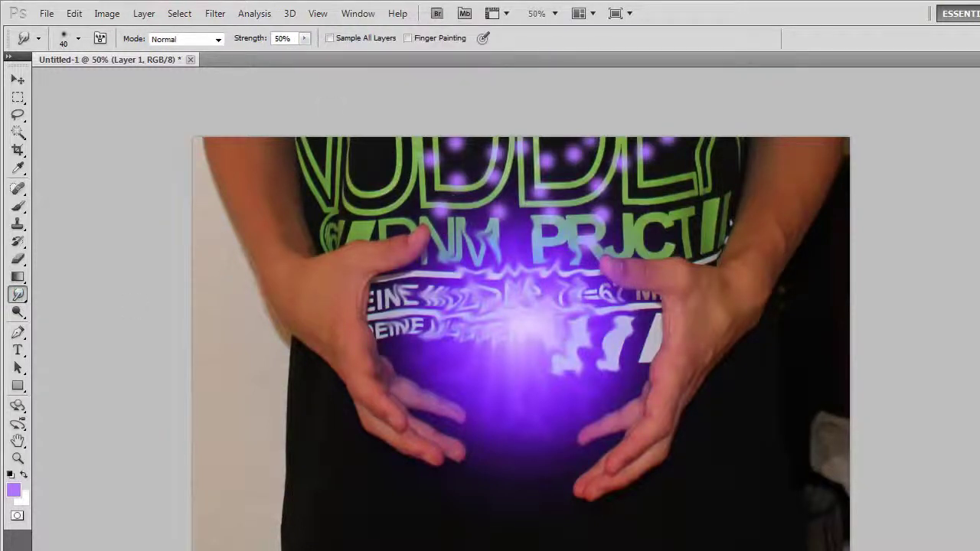
left_click(79, 40)
left_click_drag(53, 81, 56, 80)
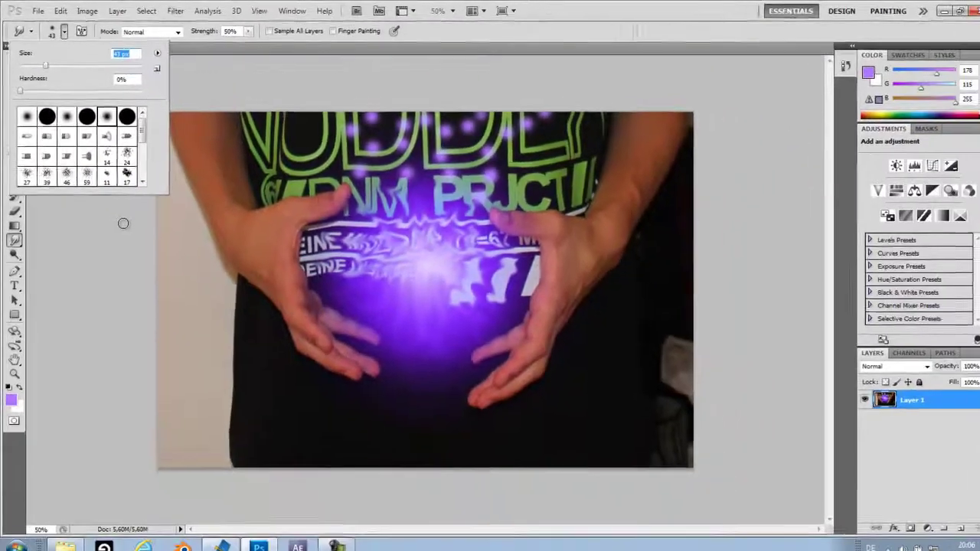
left_click(118, 221)
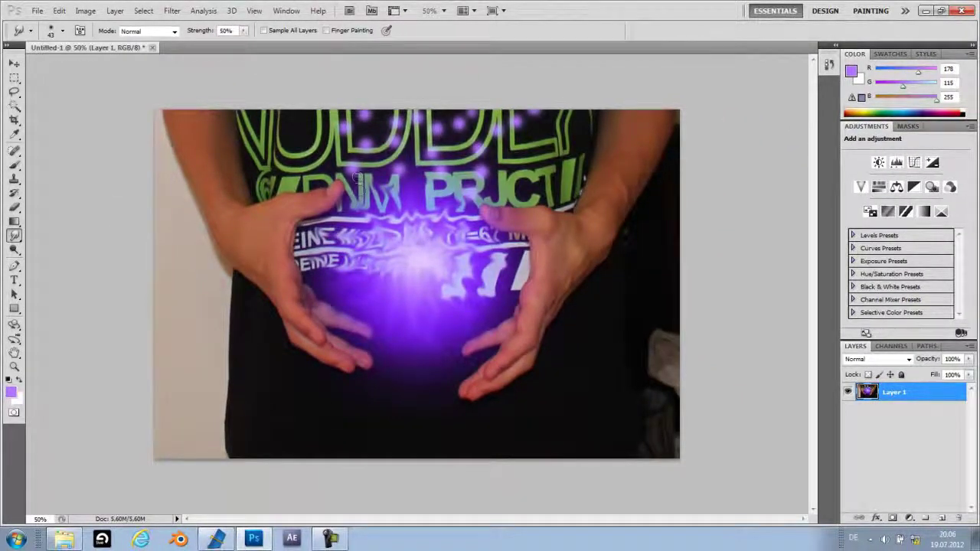
Smear four purple streaks upward from the PRJCT lettering toward the image top
left_click_drag(356, 179, 360, 132)
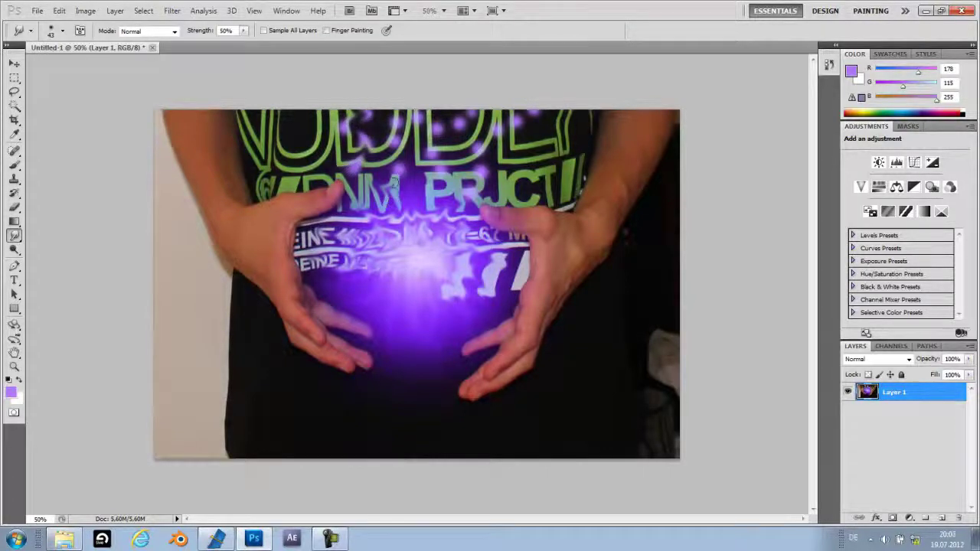
left_click_drag(395, 181, 419, 117)
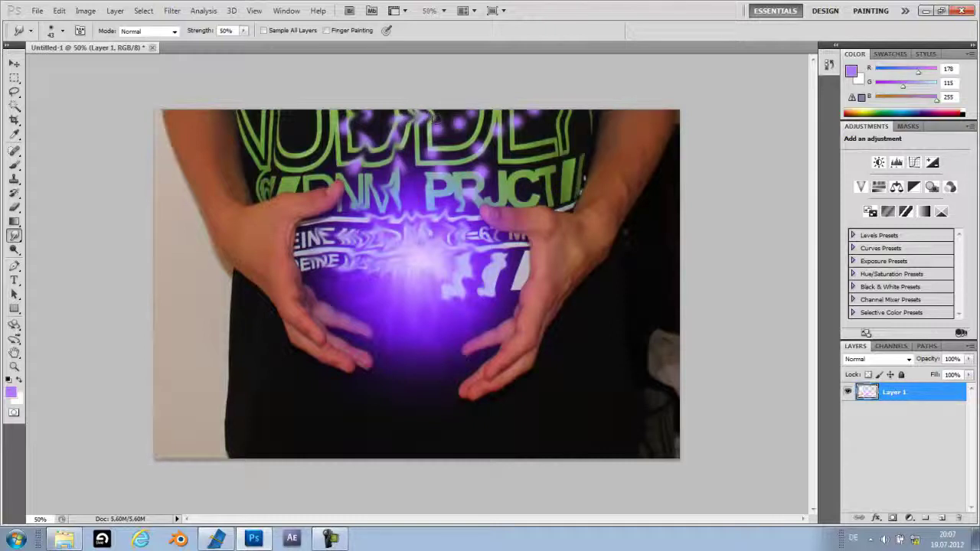
mouse_move(437, 180)
left_mouse_down()
mouse_move(432, 138)
mouse_move(478, 112)
left_mouse_up()
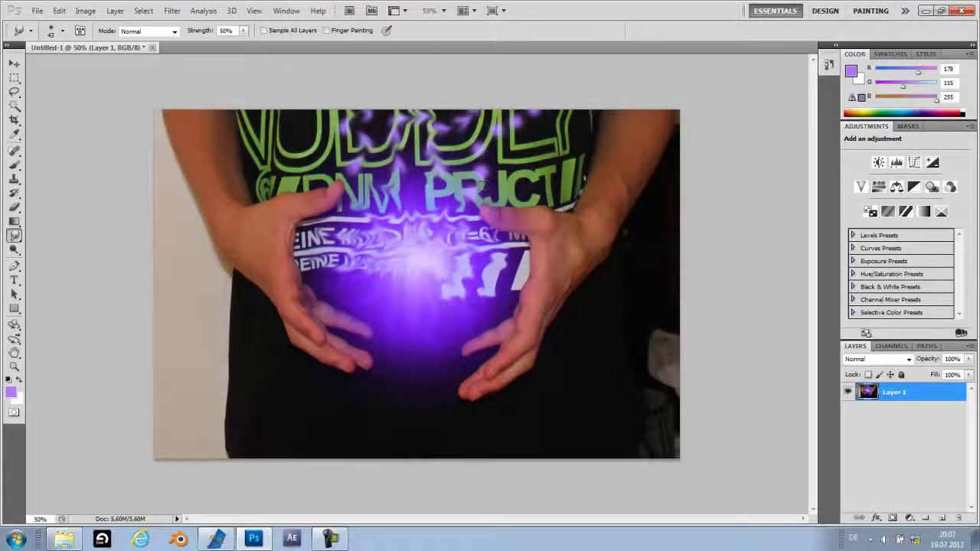
mouse_move(478, 186)
left_mouse_down()
mouse_move(481, 142)
mouse_move(536, 110)
left_mouse_up()
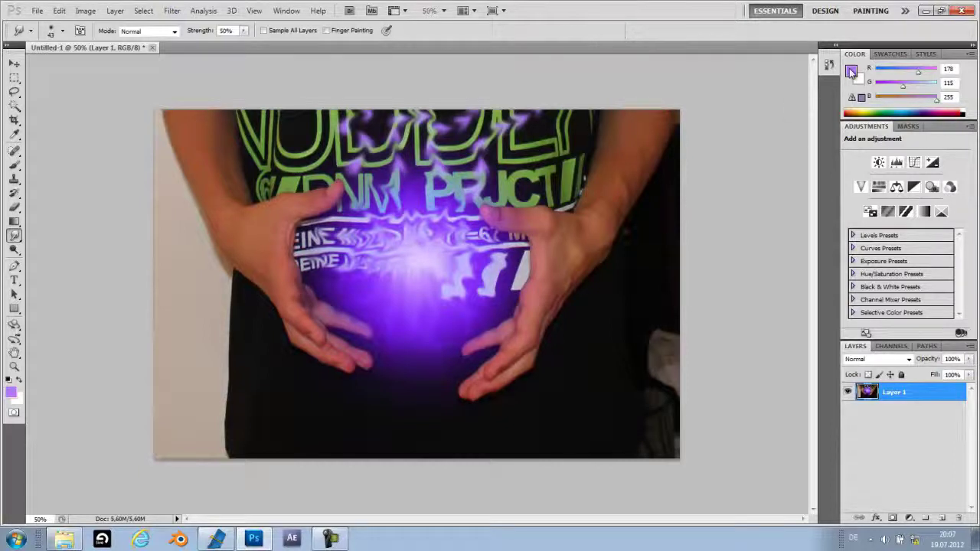
Set the foreground colour to a paler lilac (209/174/253)
left_click(851, 72)
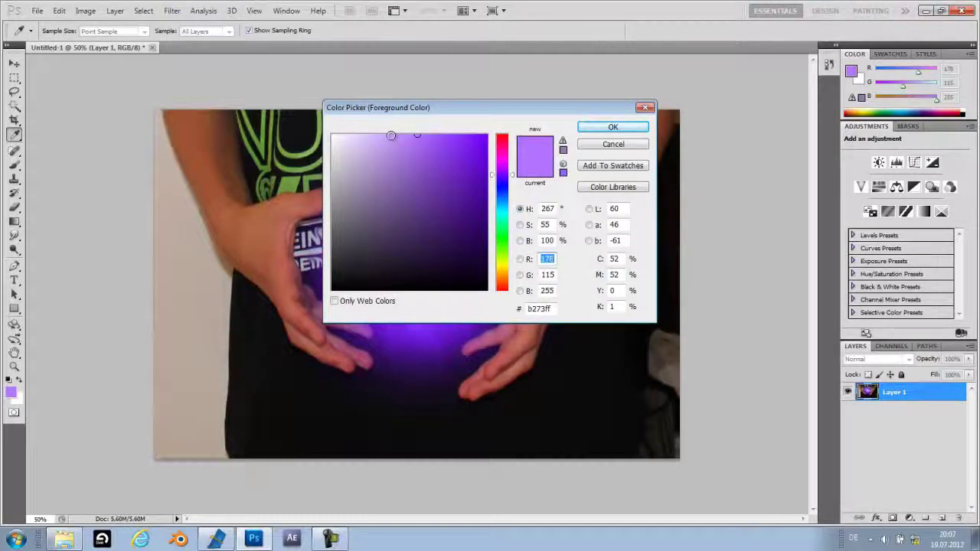
left_click_drag(391, 136, 378, 134)
left_click(612, 128)
key("r")
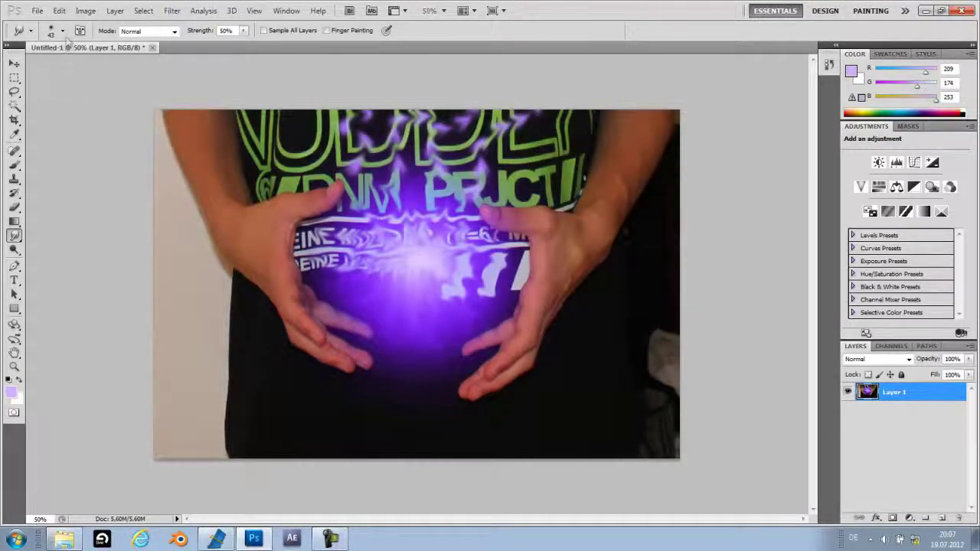
Reduce the smudge brush size to 27 px
left_click(62, 30)
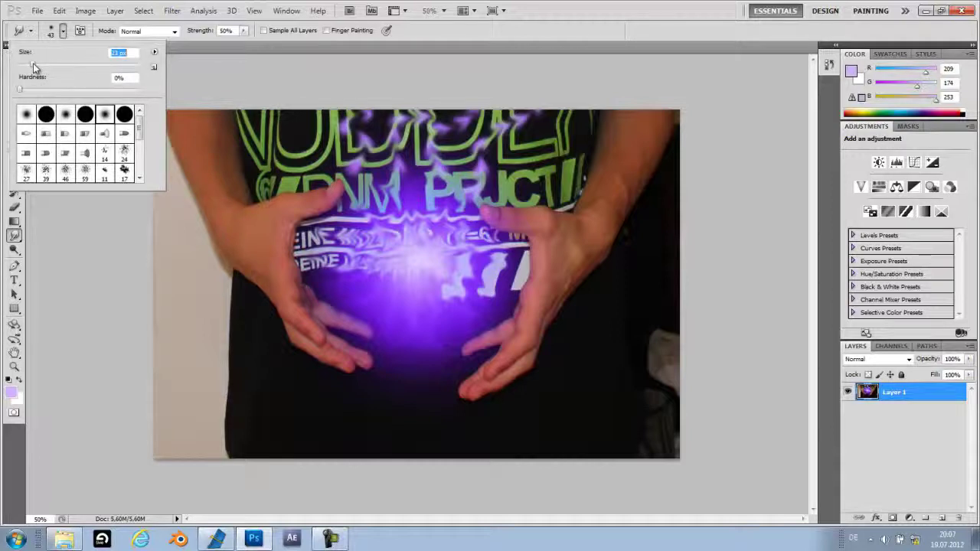
left_click_drag(31, 63, 35, 64)
left_click(322, 175)
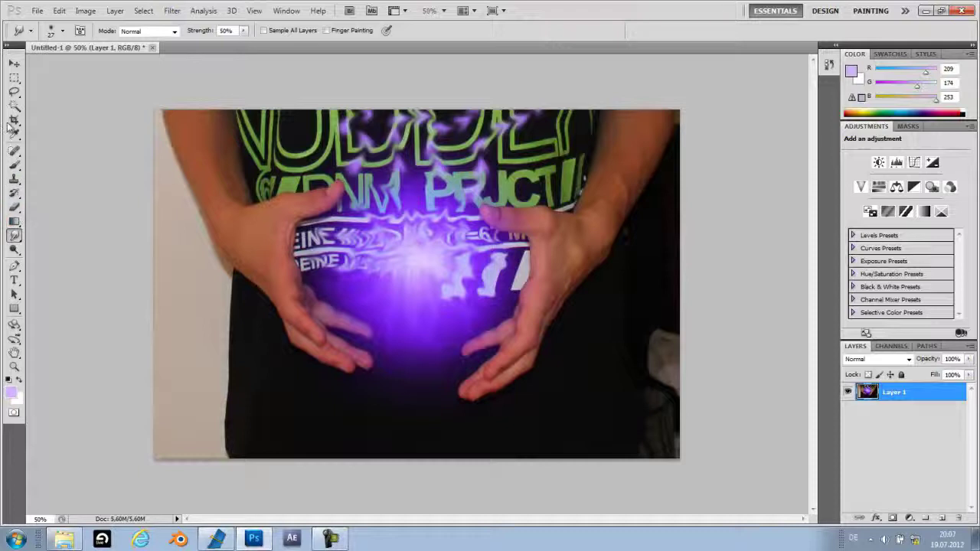
Switch to the Brush tool in Lighten mode at about 31 px
left_click(15, 165)
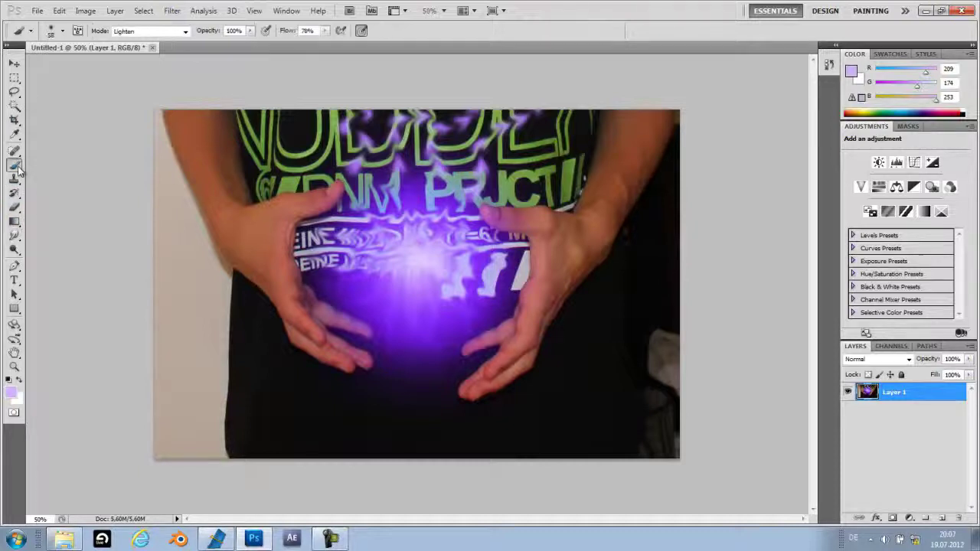
left_click(63, 31)
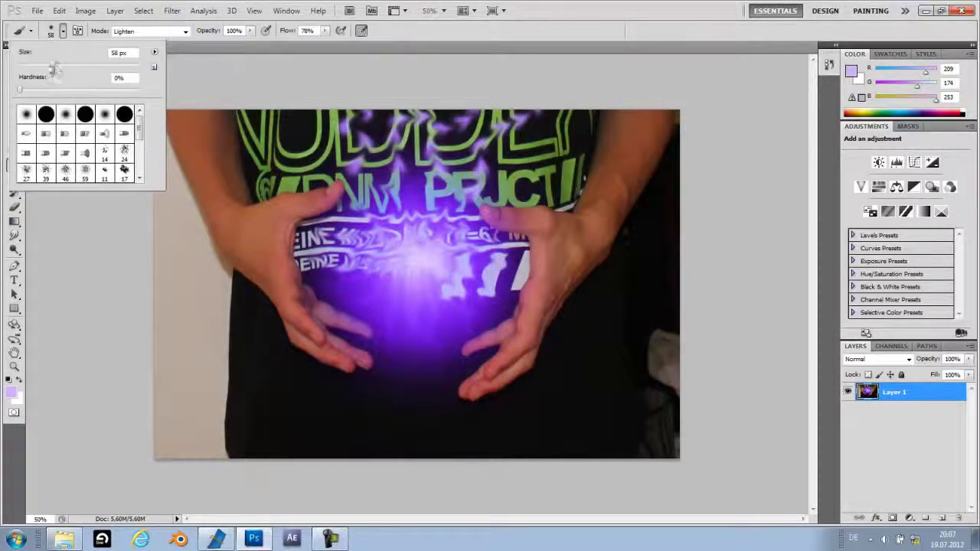
left_click_drag(54, 69, 36, 68)
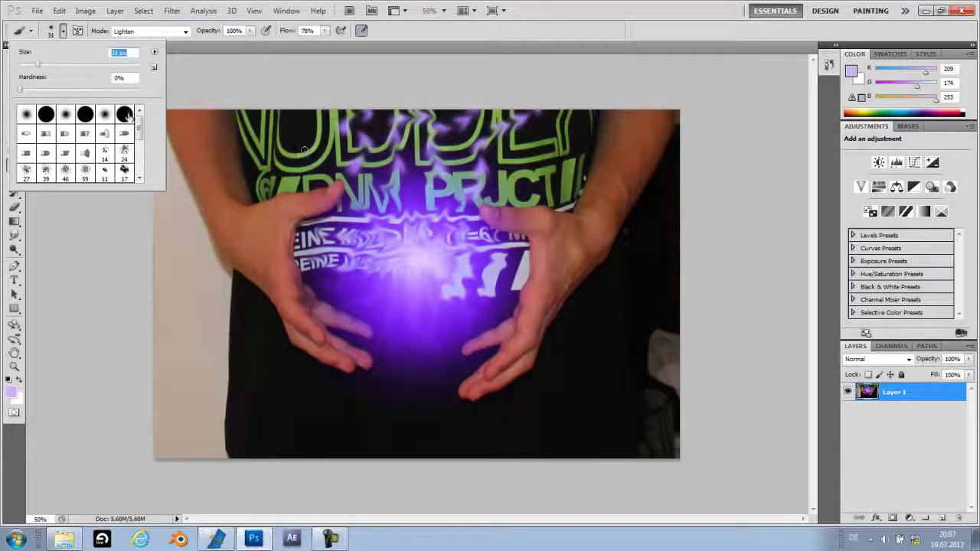
left_click(120, 196)
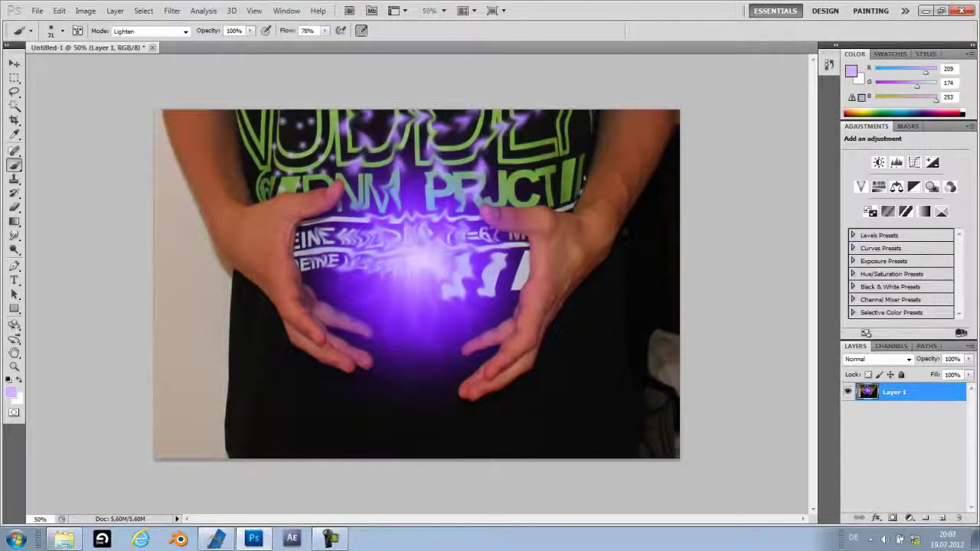
Paint lilac sparkles up the shirt centre, over the top lettering and below the ball
left_click_drag(372, 184, 376, 117)
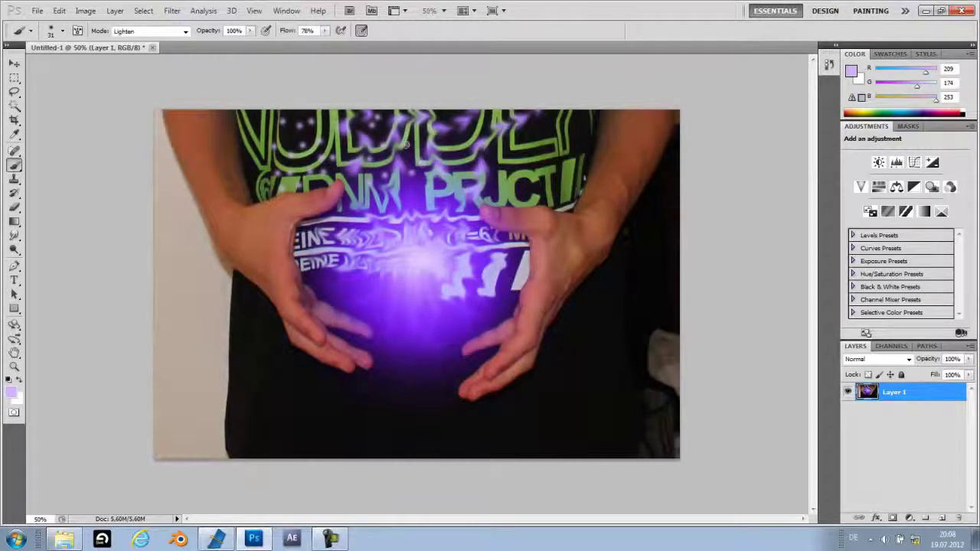
left_click_drag(408, 146, 419, 141)
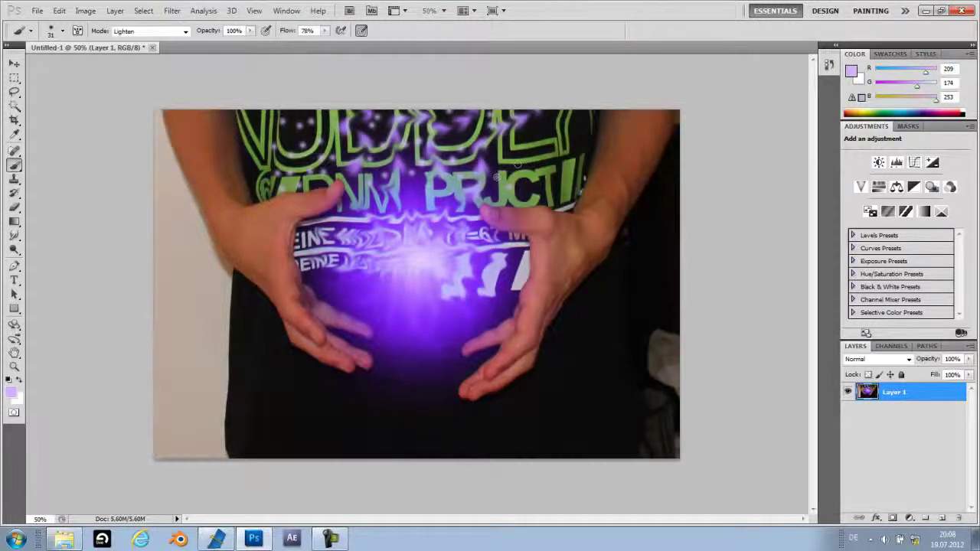
left_click_drag(518, 163, 515, 140)
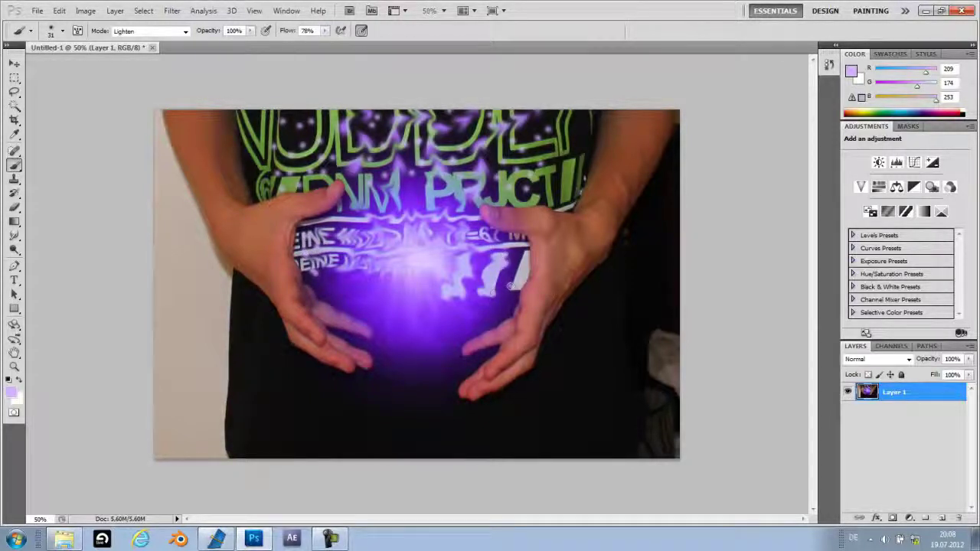
mouse_move(404, 349)
left_mouse_down()
mouse_move(395, 362)
mouse_move(412, 384)
mouse_move(466, 372)
left_mouse_up()
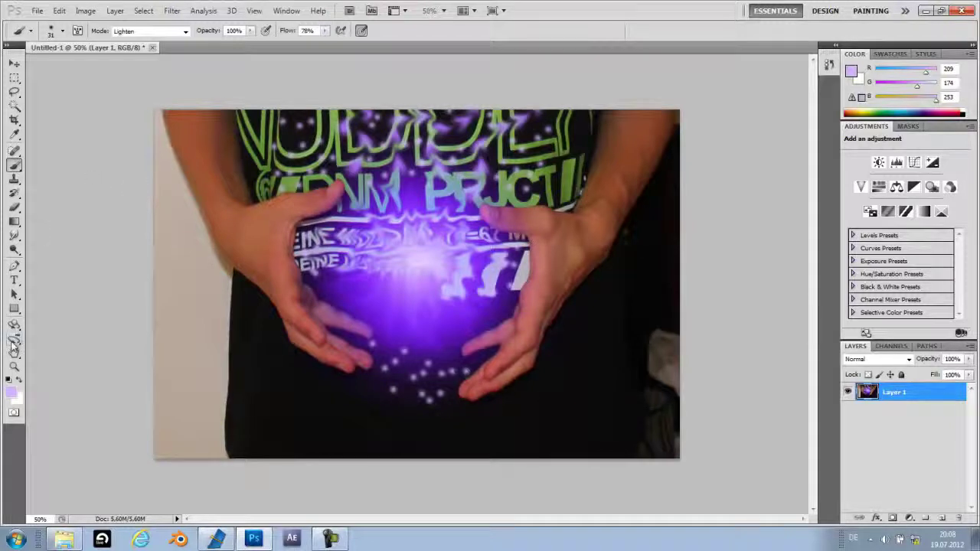
left_click(14, 367)
left_click(370, 252)
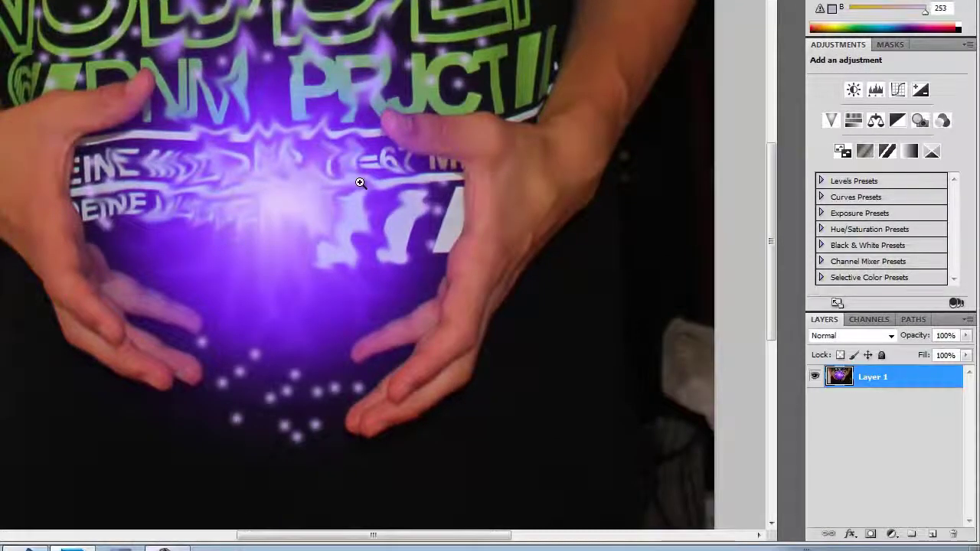
Zoom in and out around the glow and right hand to inspect the sparkles, then open the File menu
left_click(361, 181)
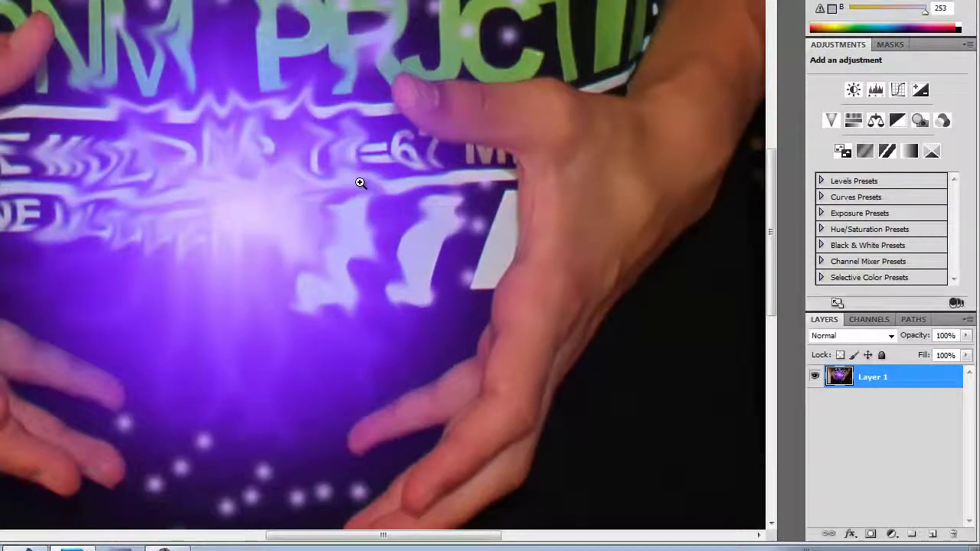
right_click(210, 215)
left_click(263, 294)
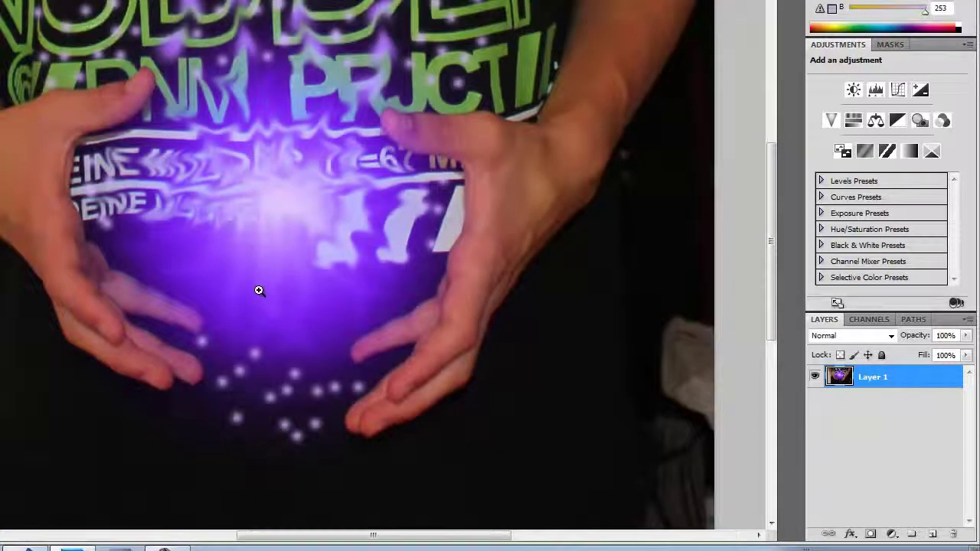
key("ctrl+plus")
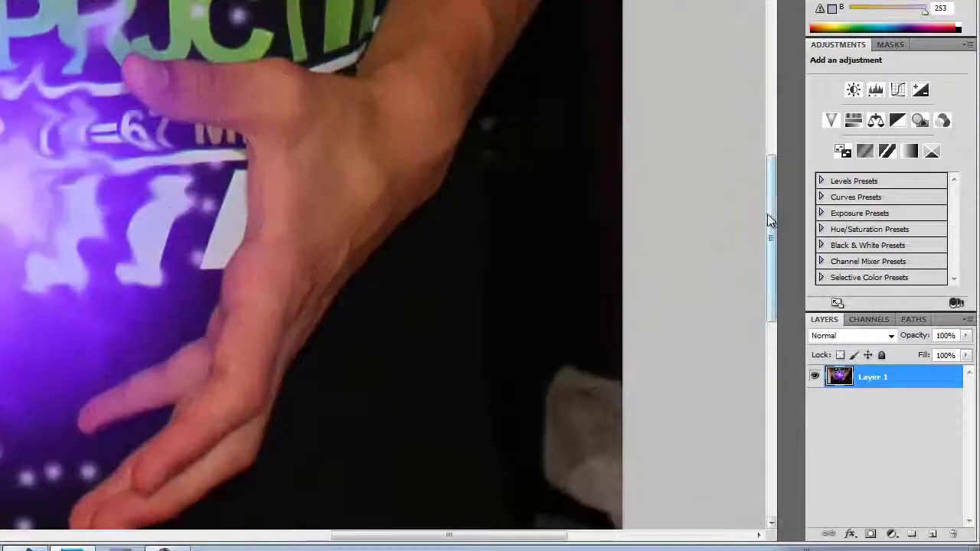
mouse_move(768, 213)
left_mouse_down()
mouse_move(762, 144)
mouse_move(763, 212)
left_mouse_up()
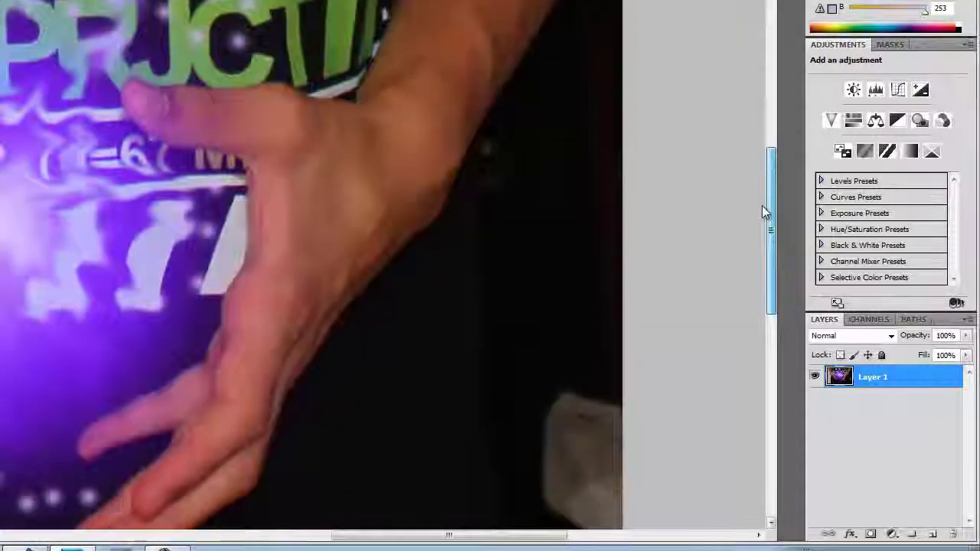
right_click(170, 182)
left_click(243, 261)
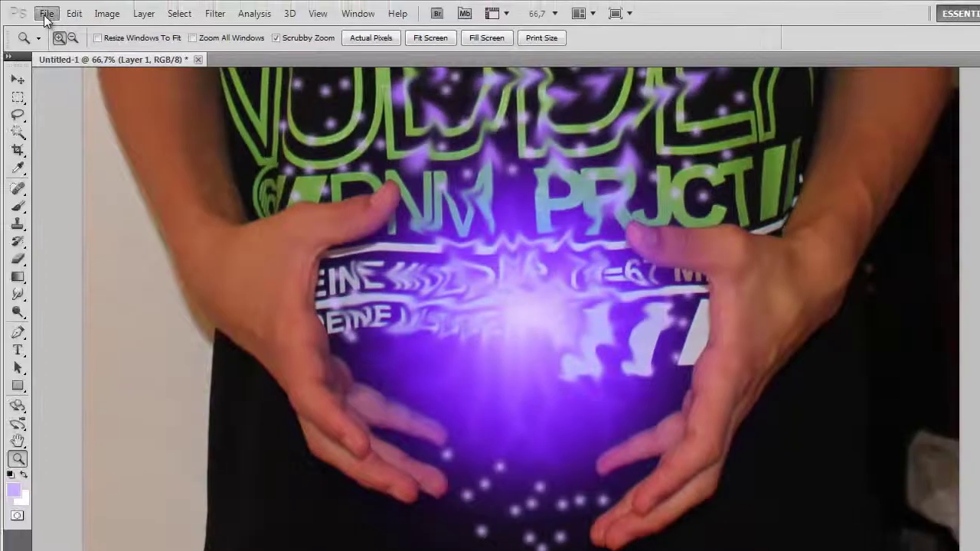
left_click(47, 13)
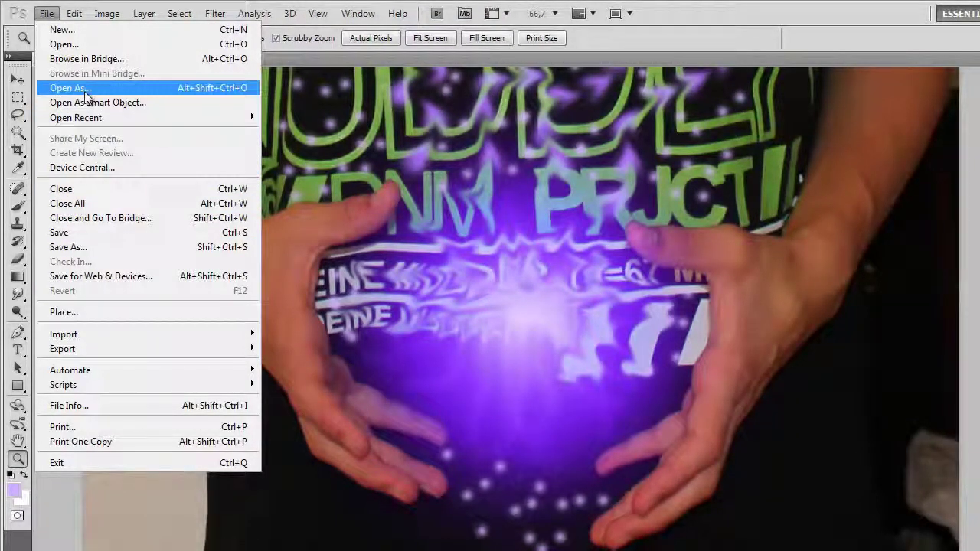
Open Save As, keep Photoshop PSD format, then cancel without saving
left_click(140, 247)
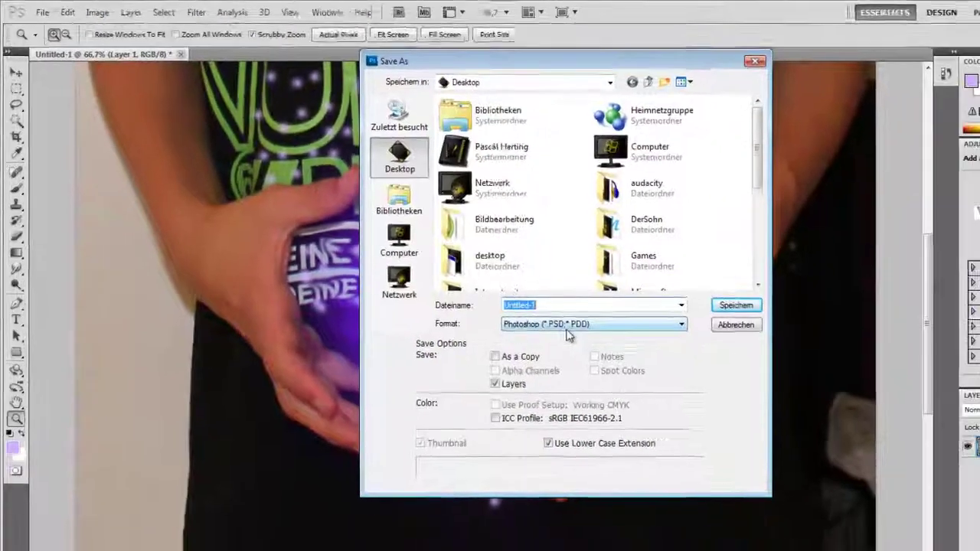
left_click(620, 356)
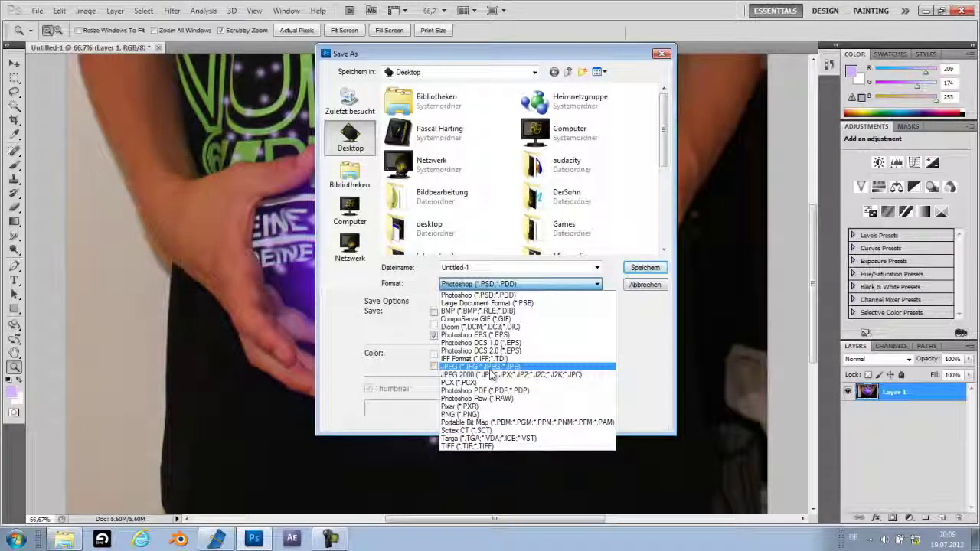
left_click(480, 288)
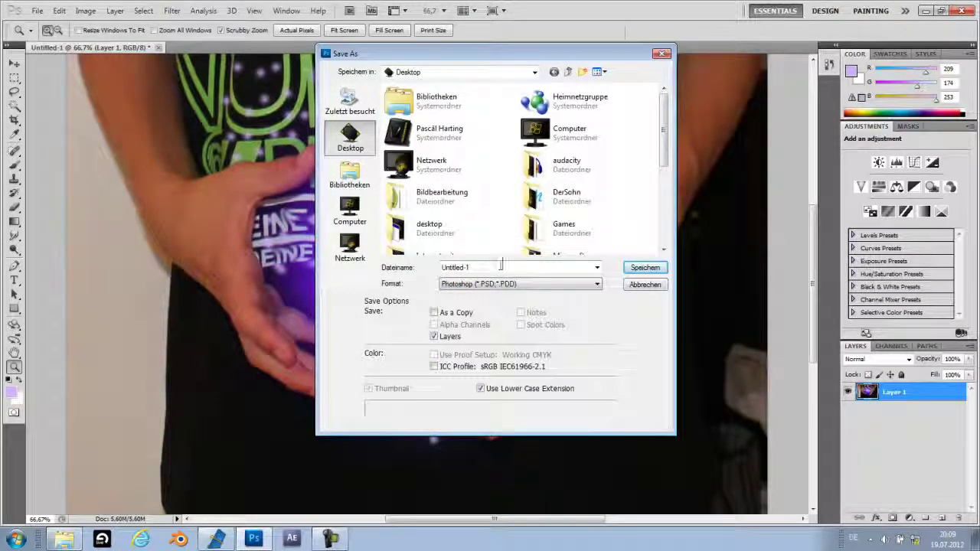
left_click_drag(475, 267, 434, 267)
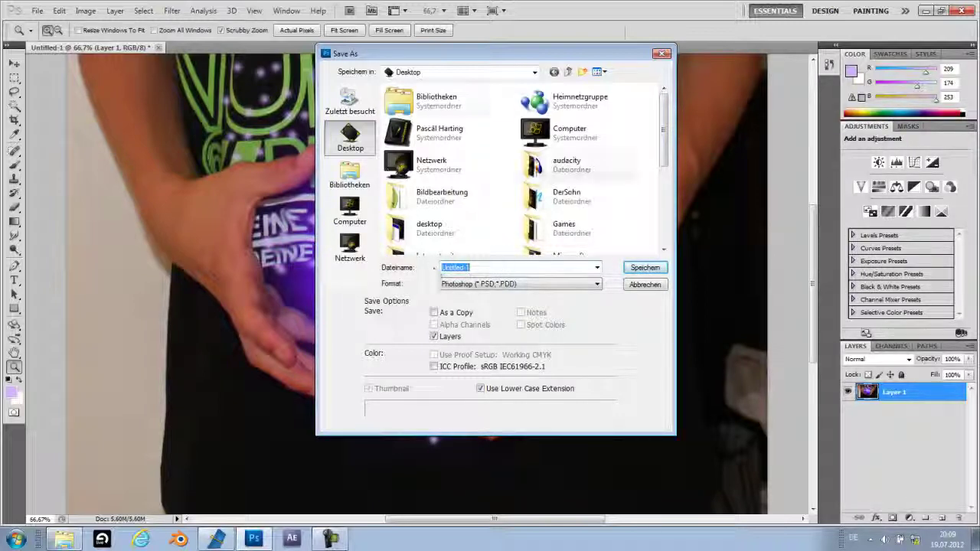
left_click(663, 53)
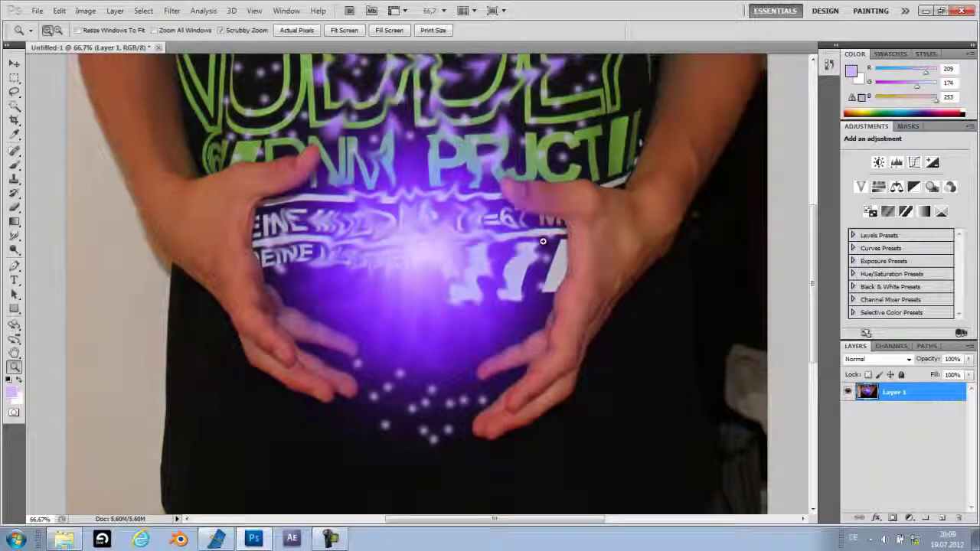
scroll(384, 180, "up", 2)
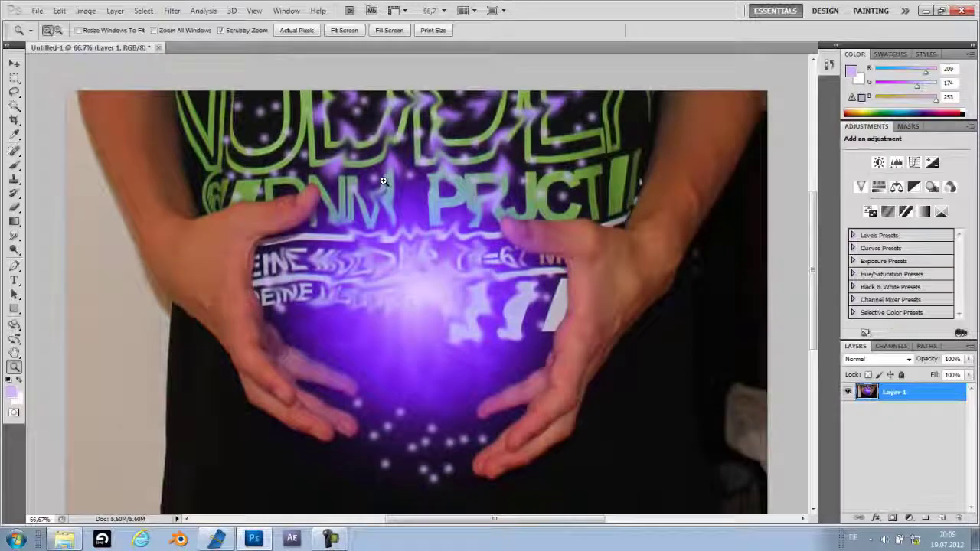